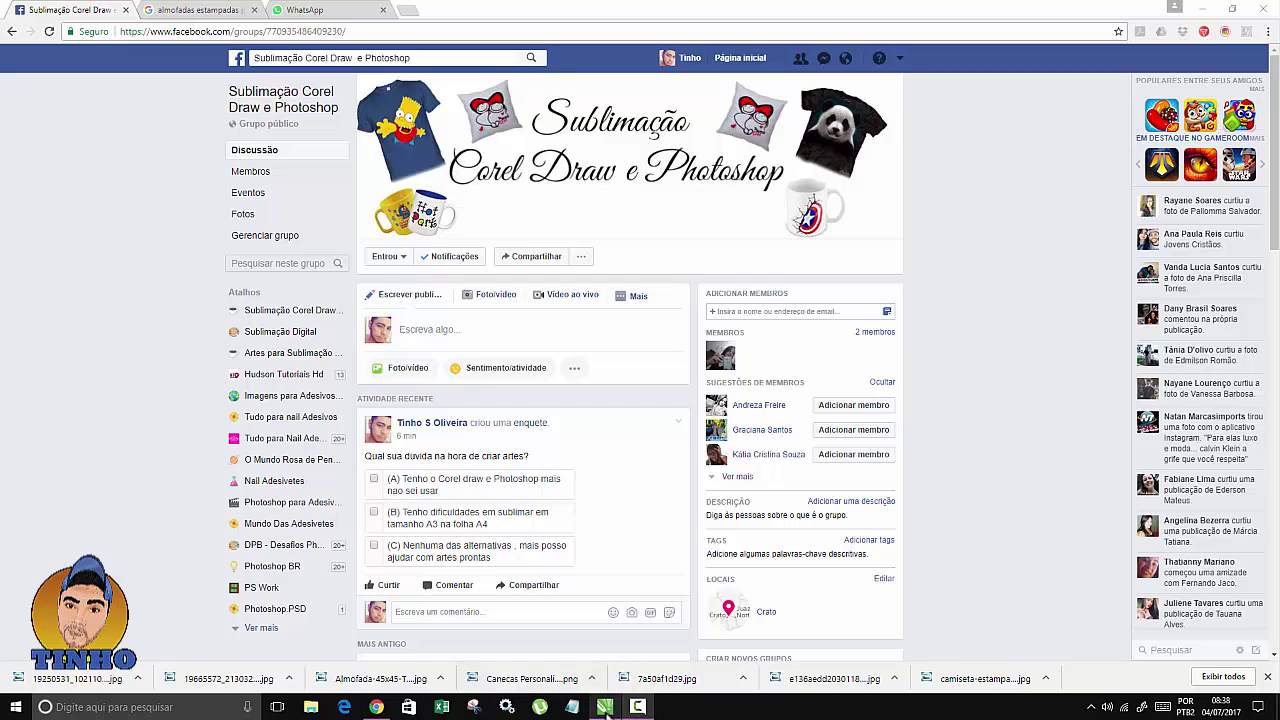
# Step: Switch to CorelDRAW and create a new A4 landscape document in centimetres, with RGB colour mode and 300 dpi
pyautogui.click(604, 707)
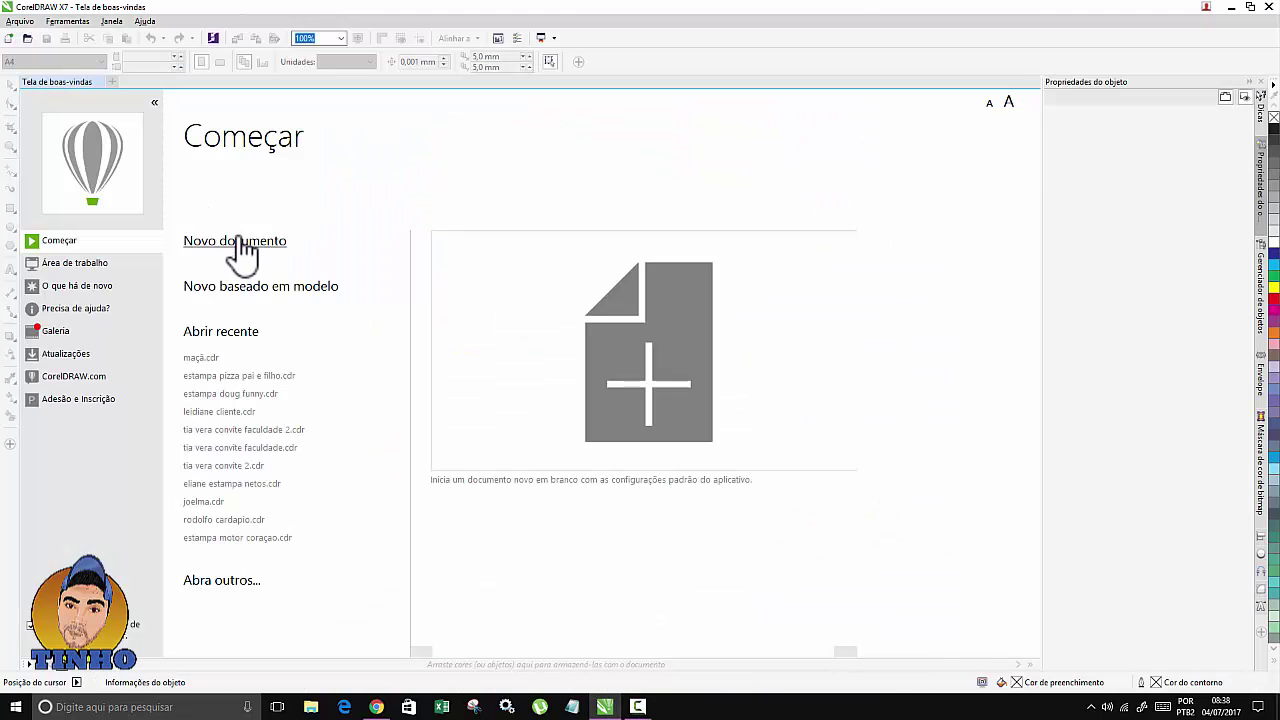
pyautogui.click(240, 252)
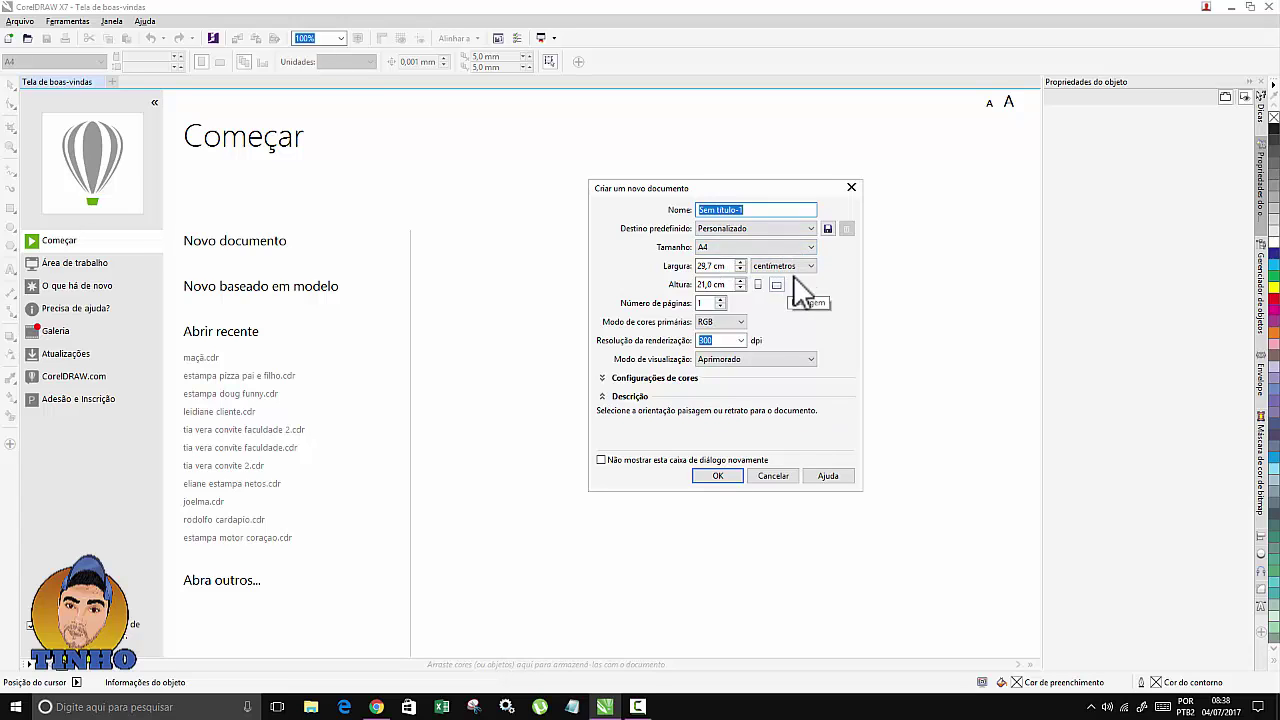
pyautogui.click(810, 266)
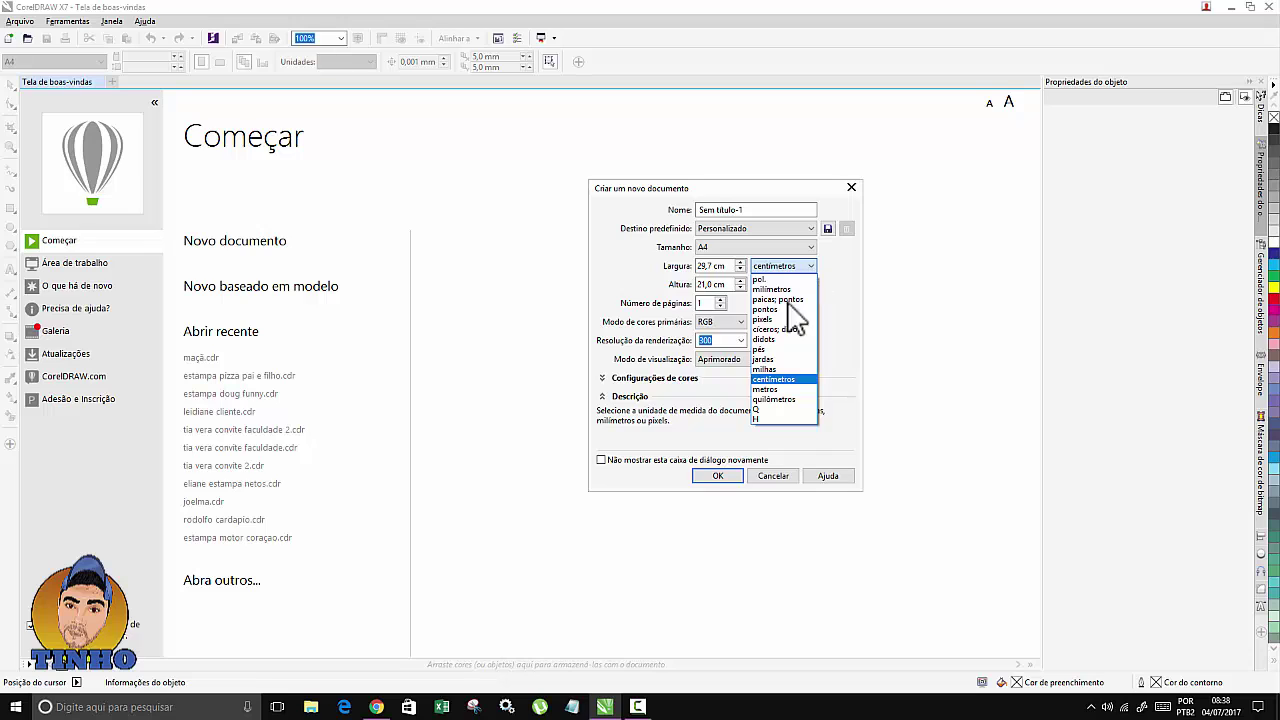
pyautogui.click(790, 380)
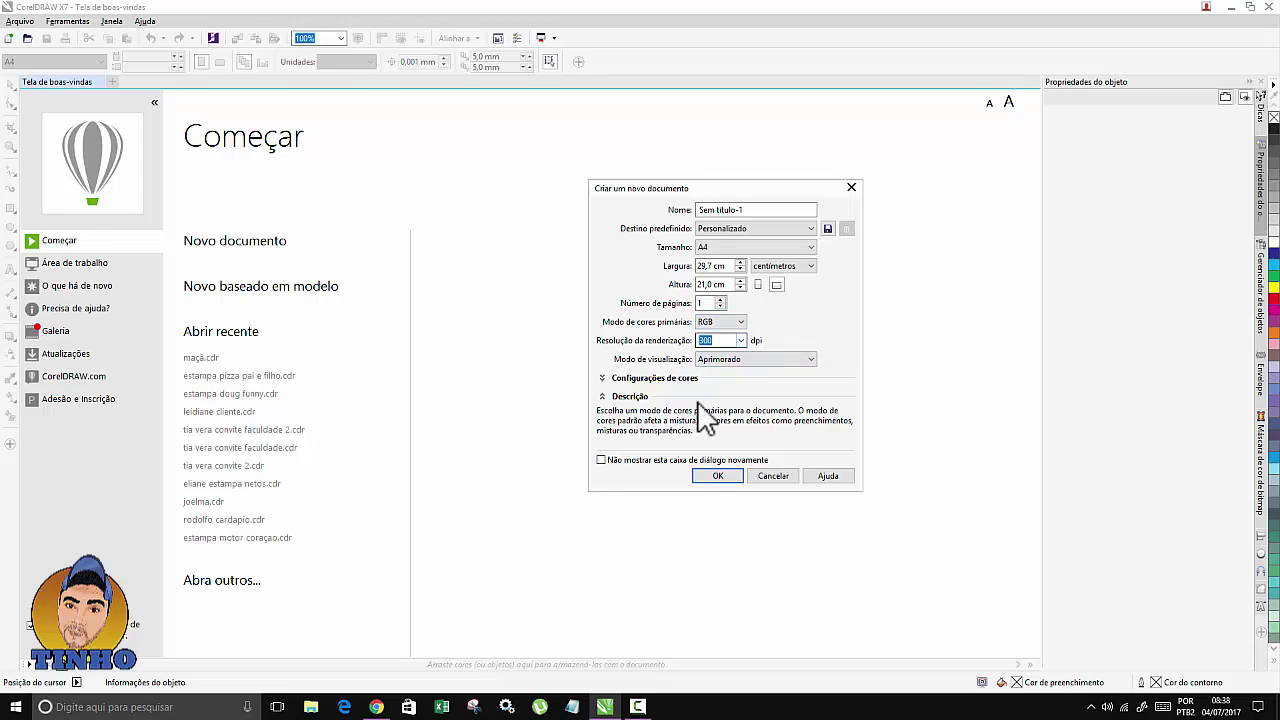
pyautogui.click(718, 477)
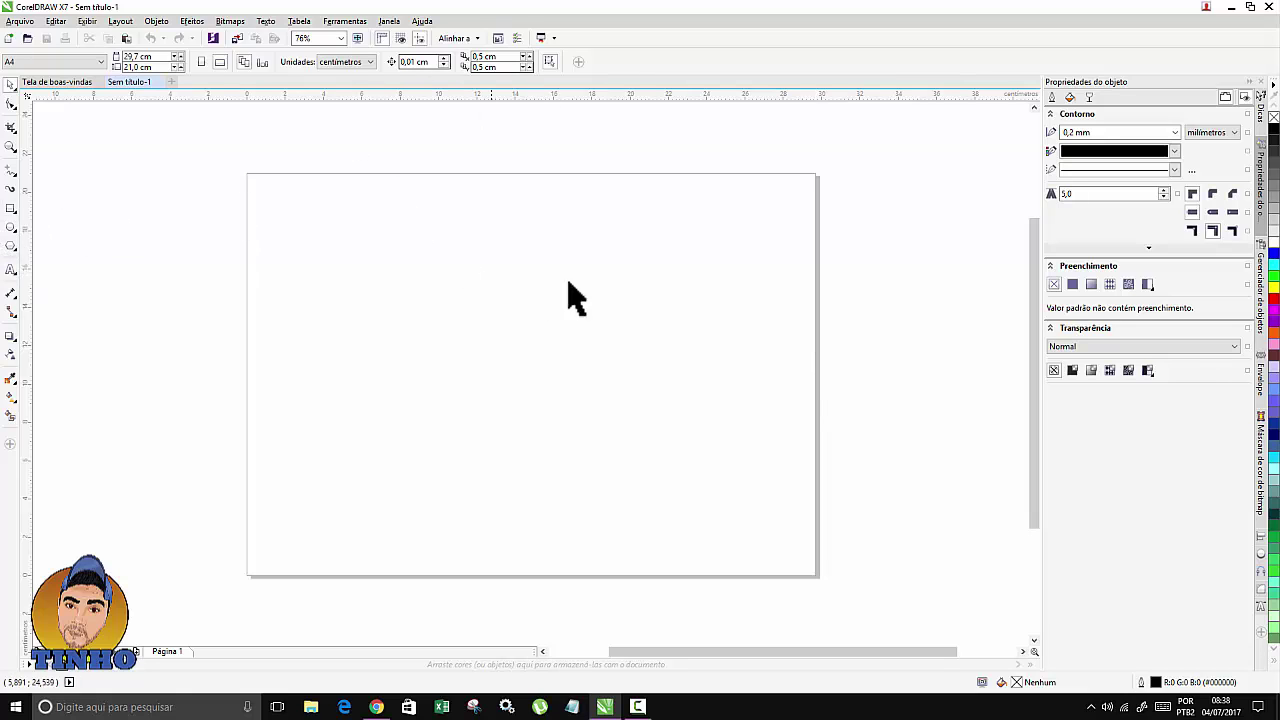
# Step: Draw a heart from the basic shapes on the page, about 15.6 cm wide and 14.1 cm tall
pyautogui.click(12, 249)
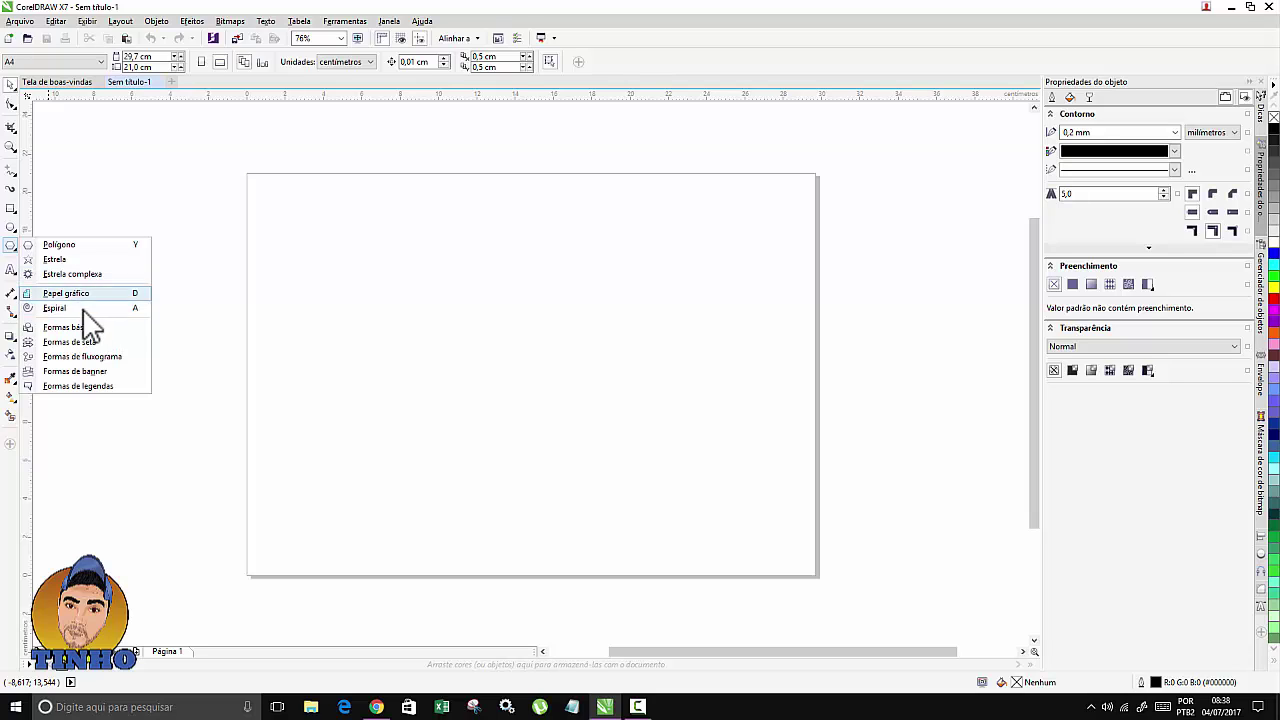
pyautogui.click(94, 327)
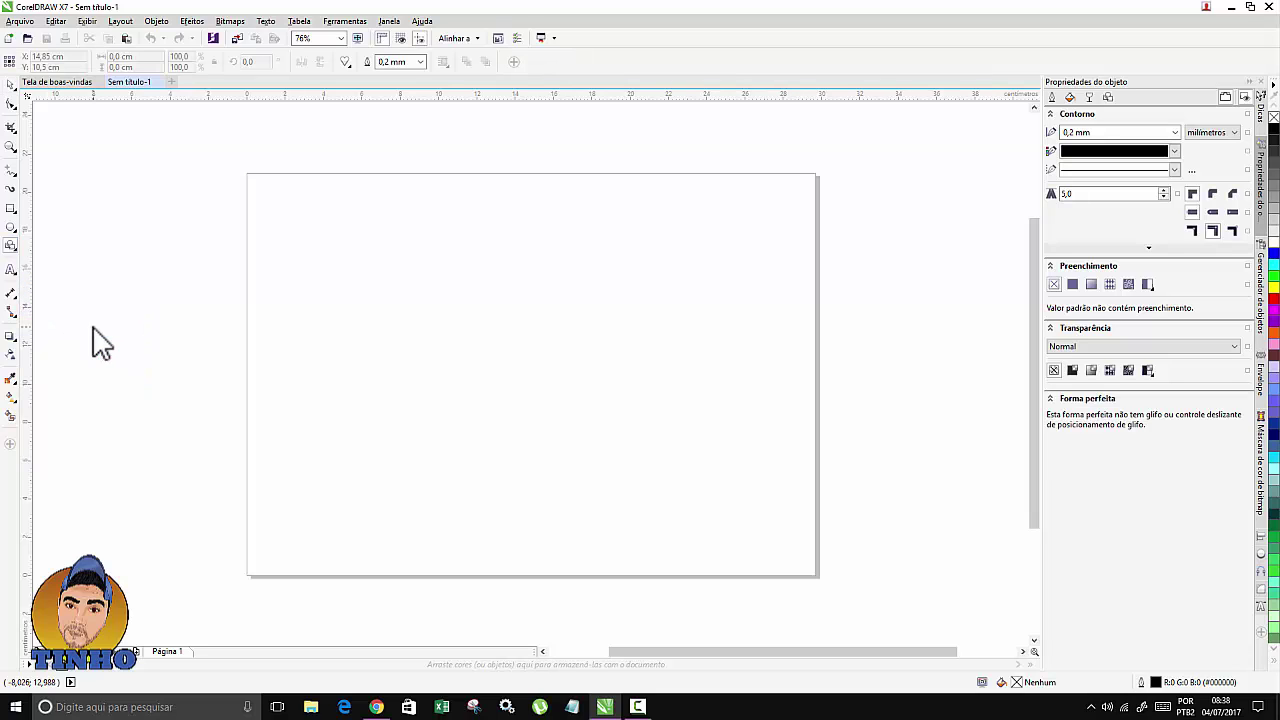
pyautogui.click(346, 62)
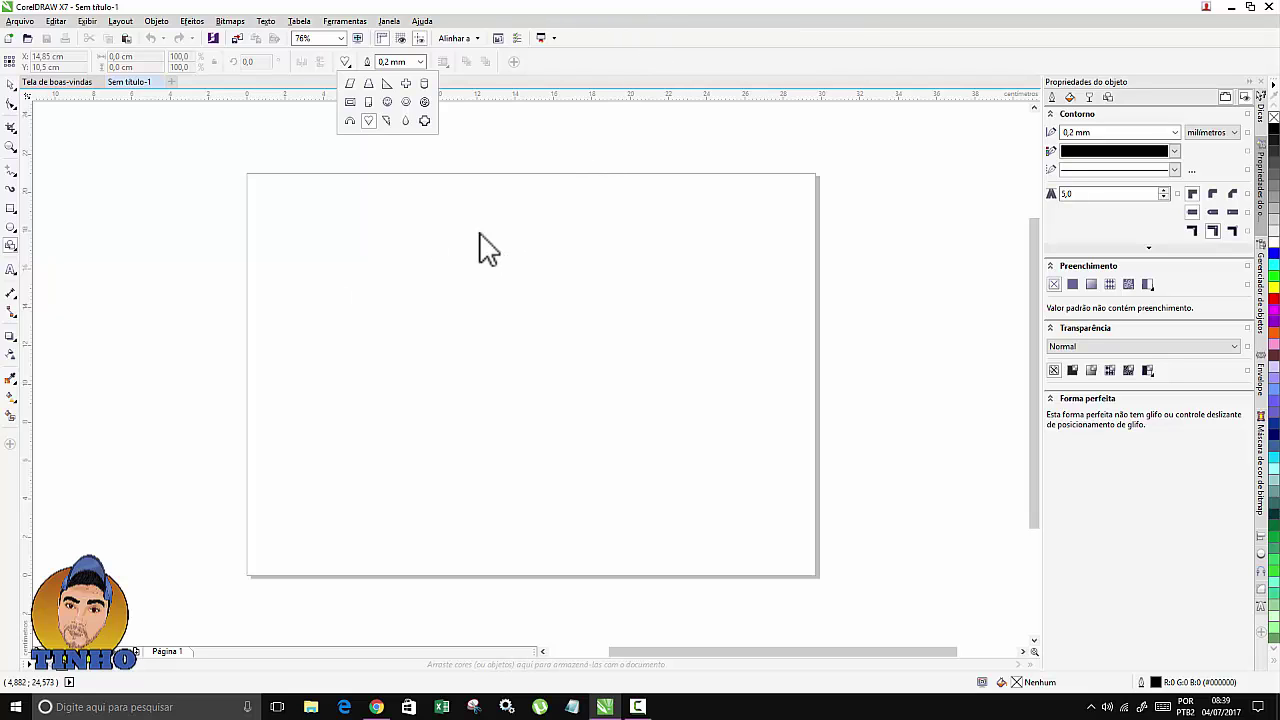
pyautogui.click(428, 238)
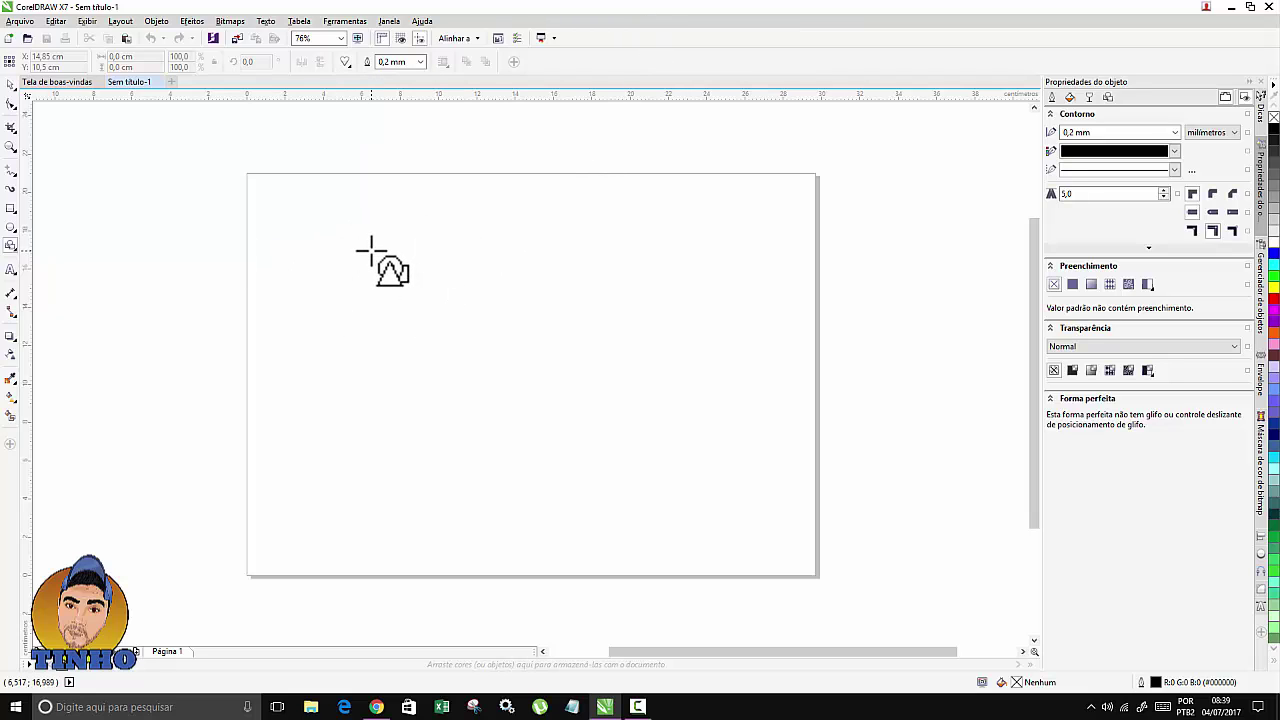
pyautogui.moveTo(324, 229); pyautogui.dragTo(629, 502)
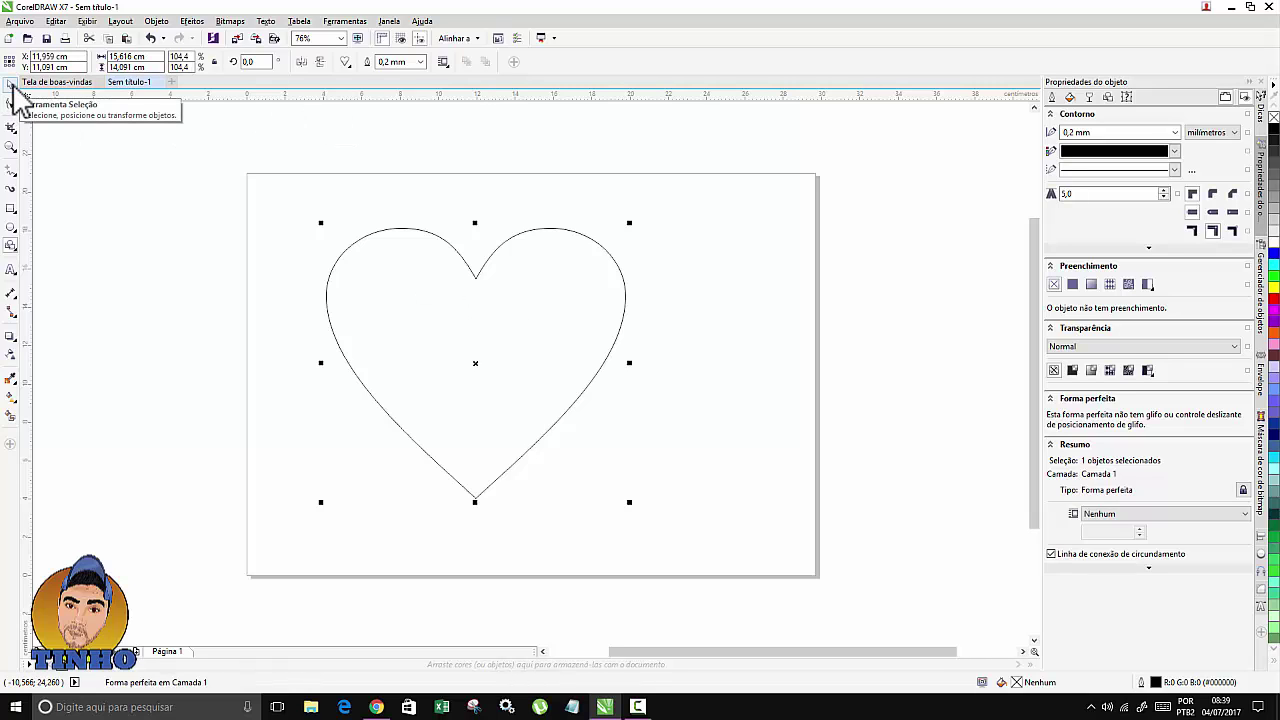
# Step: Enlarge the heart outline to about 18.5 by 16.7 cm and reposition it within the page
pyautogui.click(13, 88)
pyautogui.moveTo(491, 351); pyautogui.dragTo(464, 354)
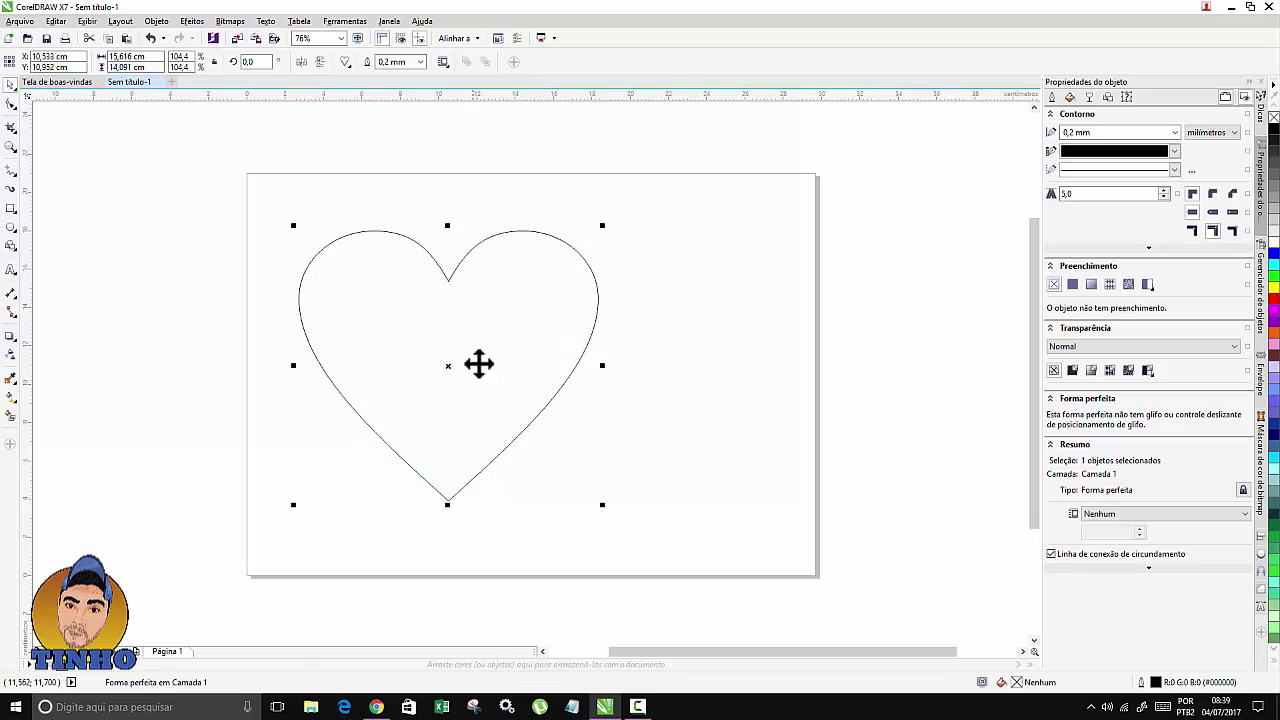
pyautogui.moveTo(603, 509); pyautogui.dragTo(657, 557)
pyautogui.moveTo(463, 340); pyautogui.dragTo(452, 328)
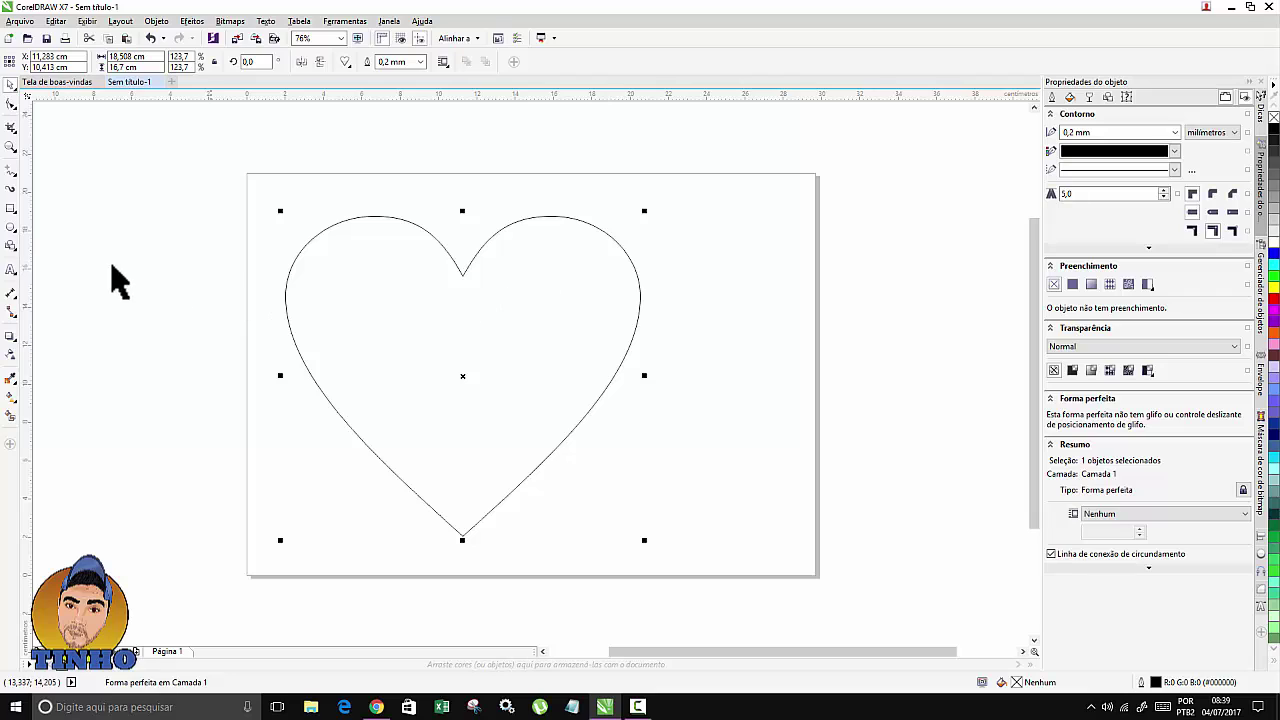
# Step: Draw a heart about 2.7 by 2.5 cm in the large heart's left lobe, with a red #FF0000 fill and no outline
pyautogui.click(11, 245)
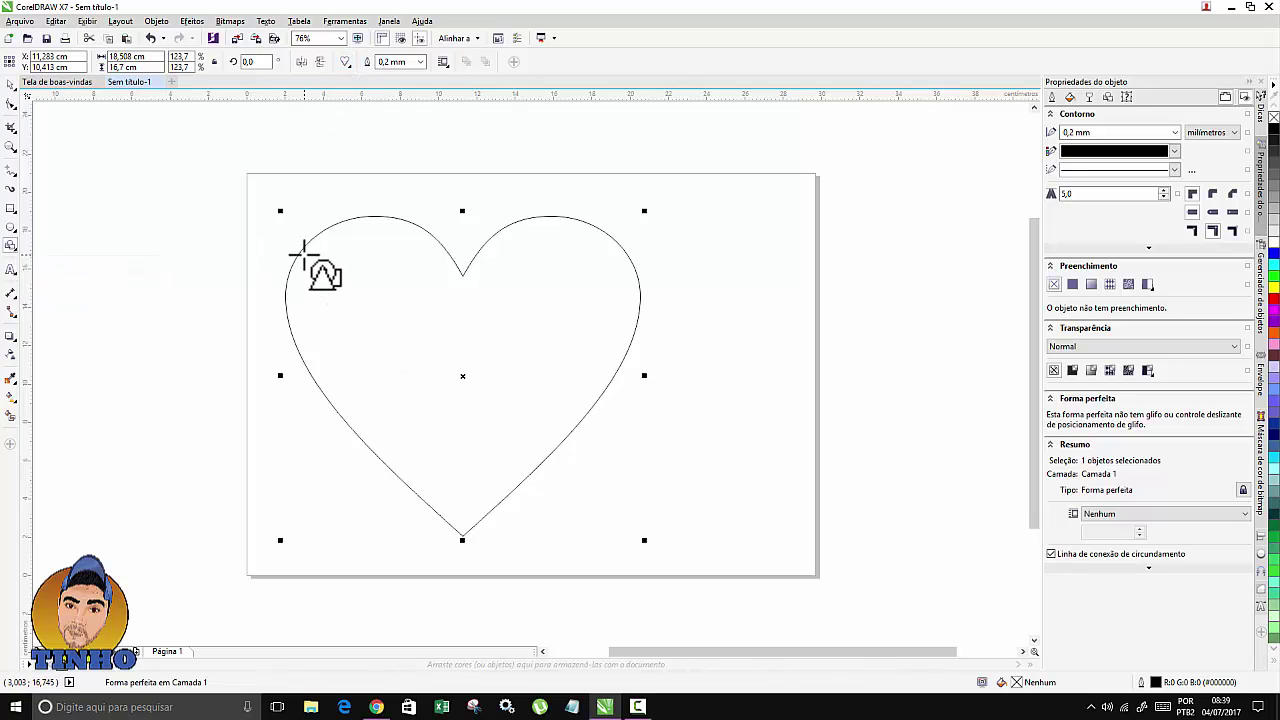
pyautogui.moveTo(299, 255); pyautogui.dragTo(353, 300)
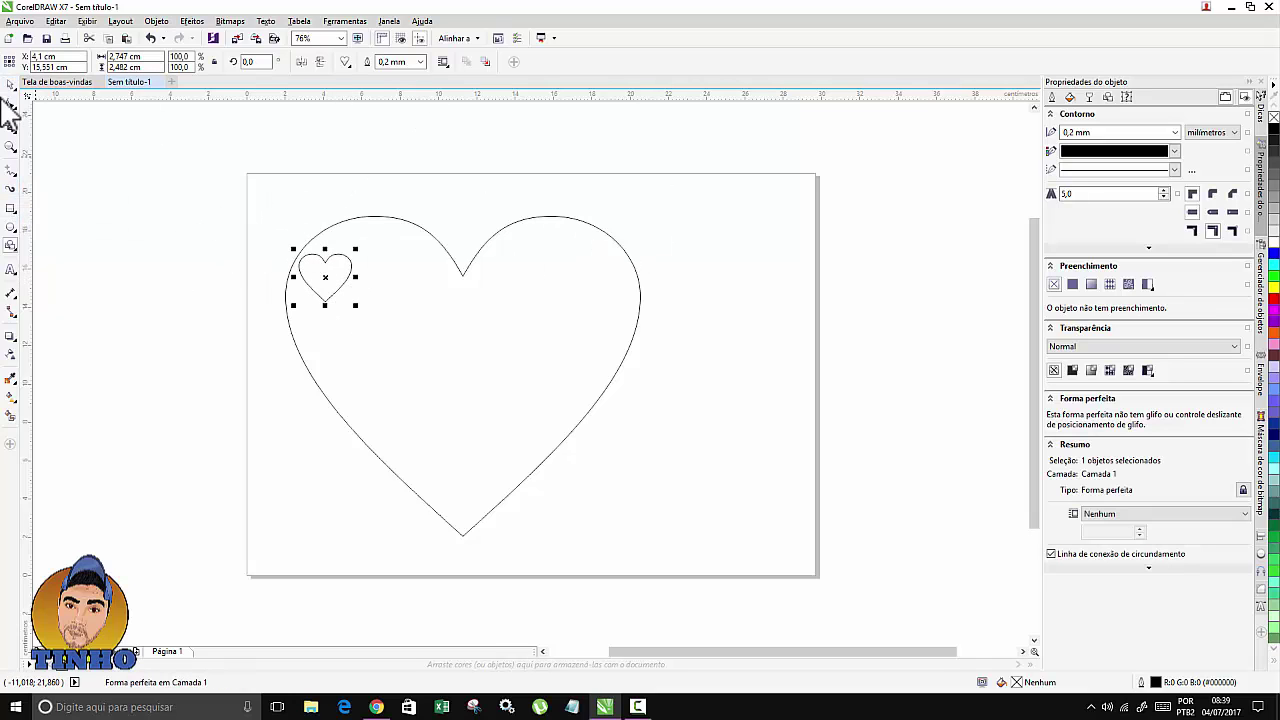
pyautogui.click(10, 84)
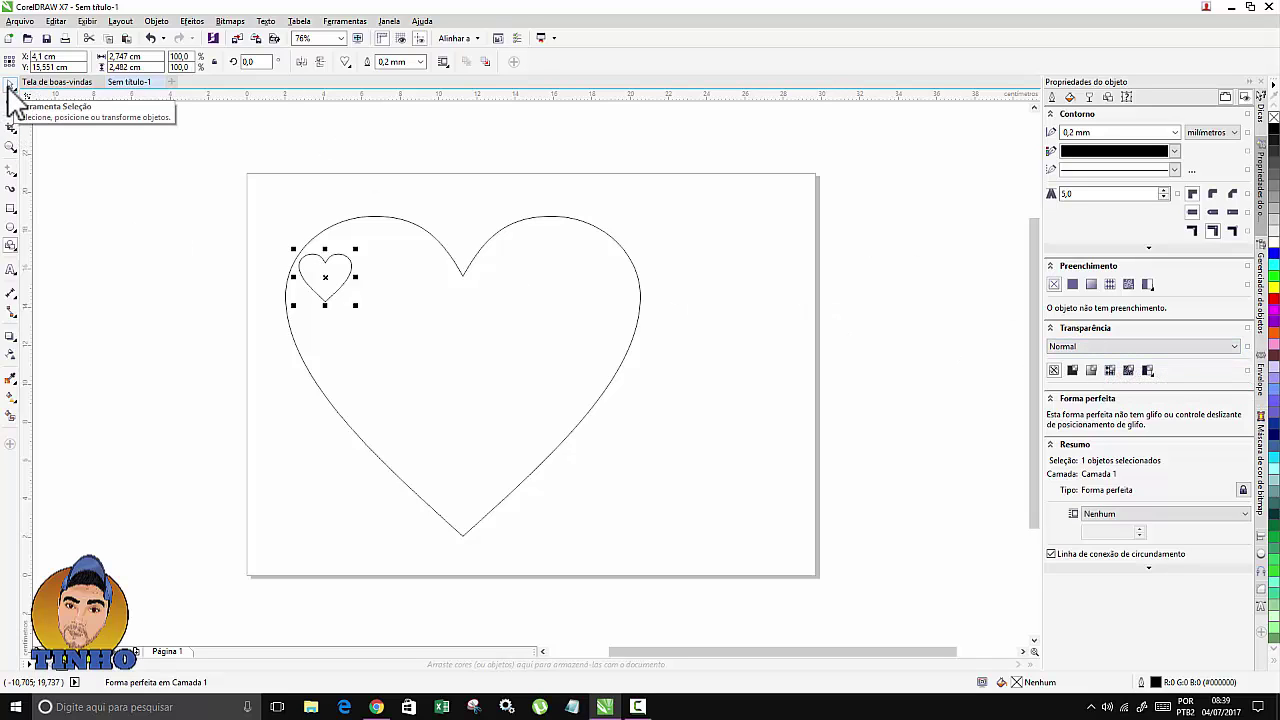
pyautogui.click(10, 85)
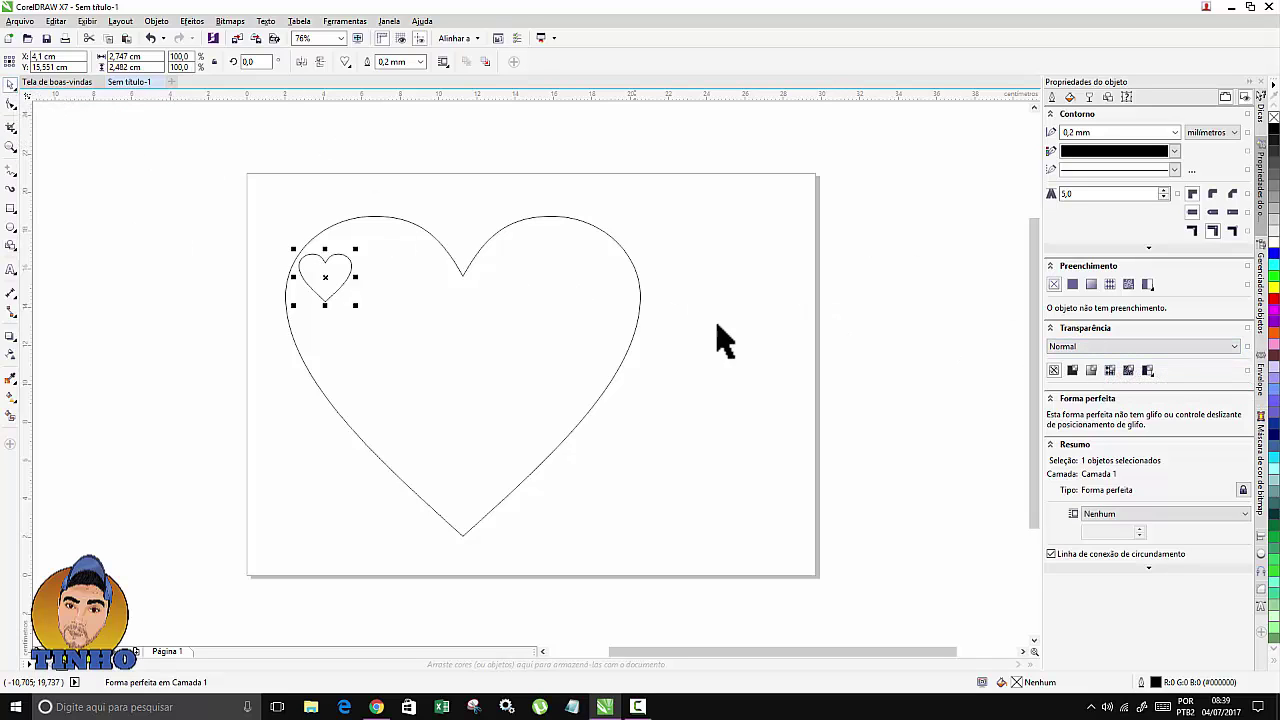
pyautogui.click(1274, 300)
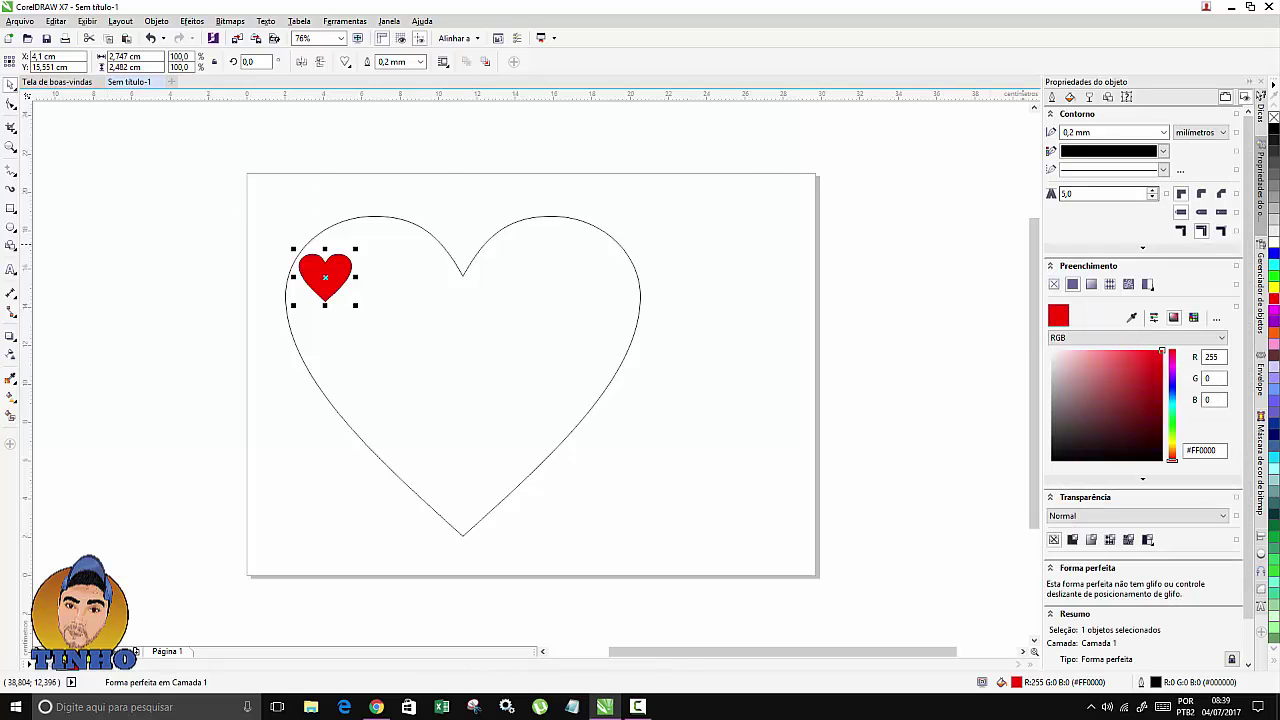
pyautogui.rightClick(1274, 118)
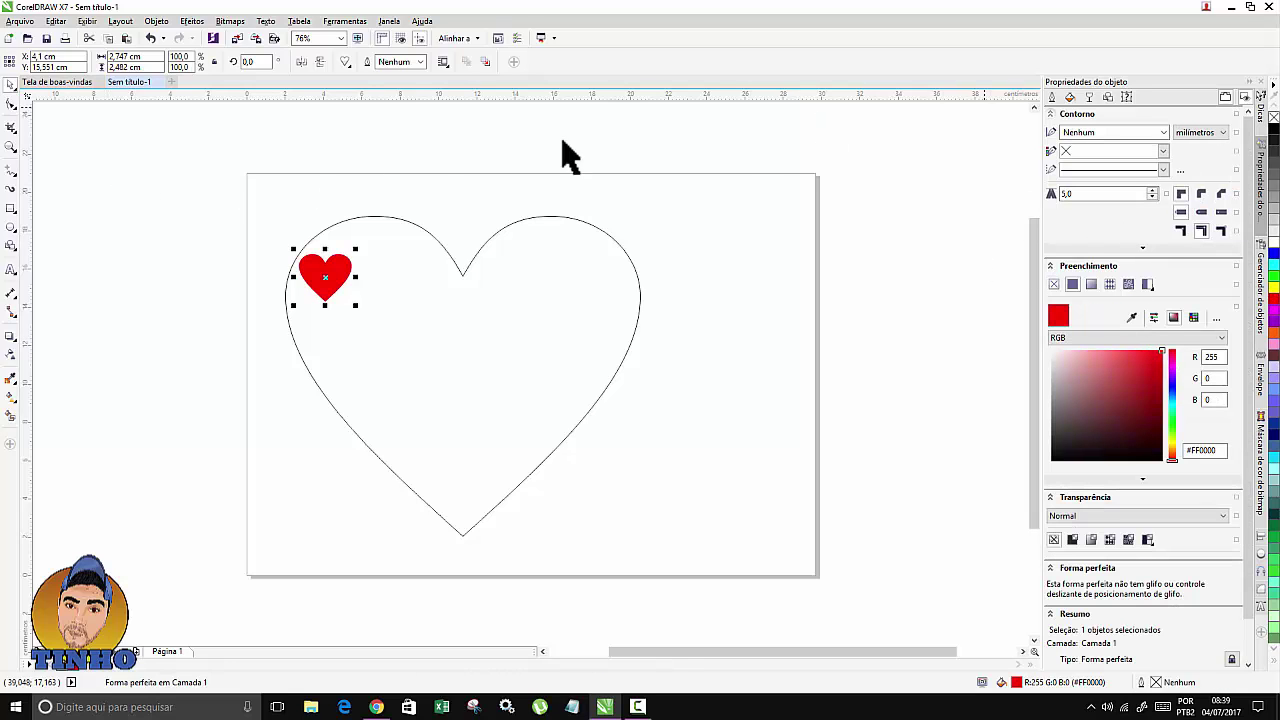
# Step: Rotate the red heart to about 333.5° and fit it against the left edge of the large heart's left lobe
pyautogui.moveTo(331, 272); pyautogui.dragTo(348, 292)
pyautogui.scroll(2, 286, 249)
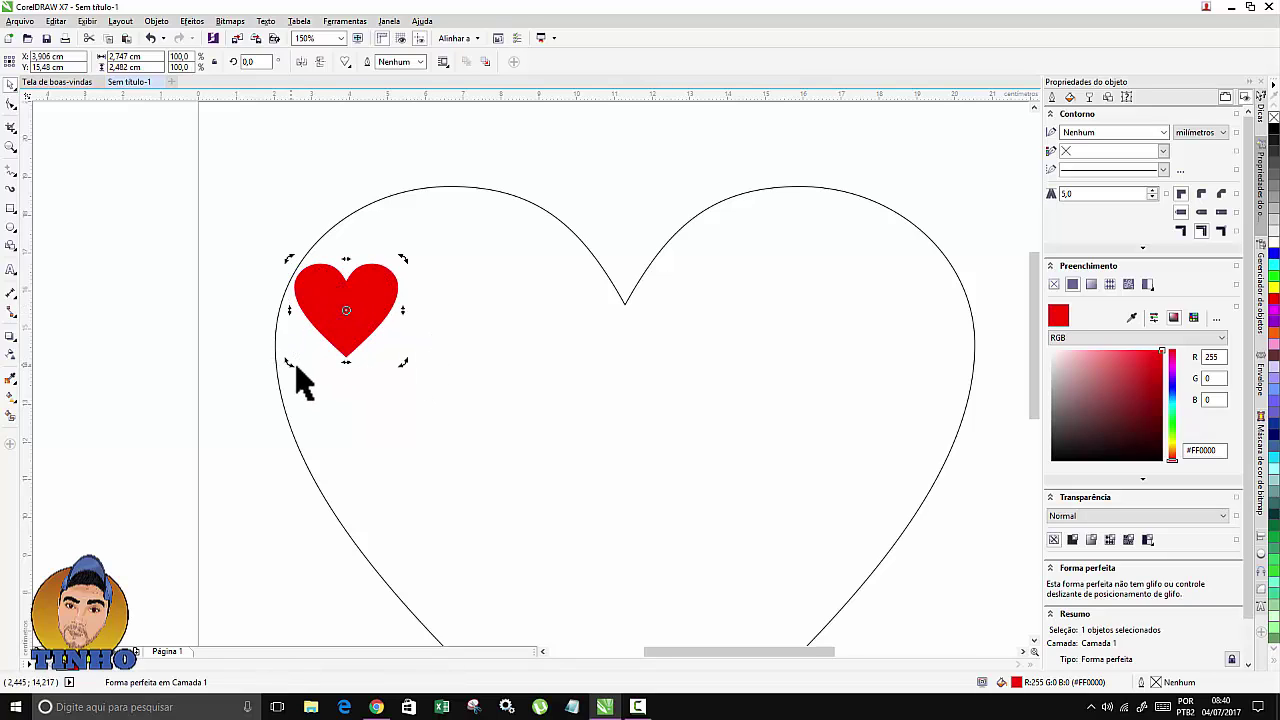
pyautogui.moveTo(286, 366); pyautogui.dragTo(253, 340)
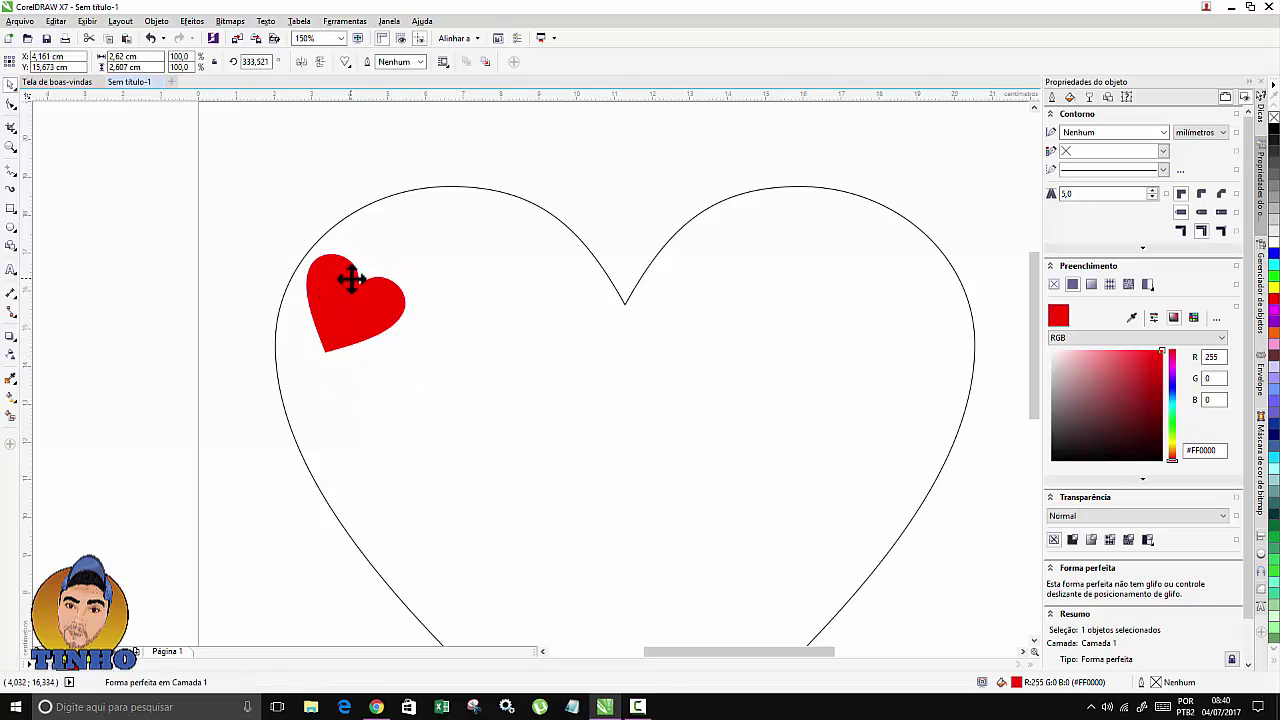
pyautogui.moveTo(340, 285); pyautogui.dragTo(333, 287)
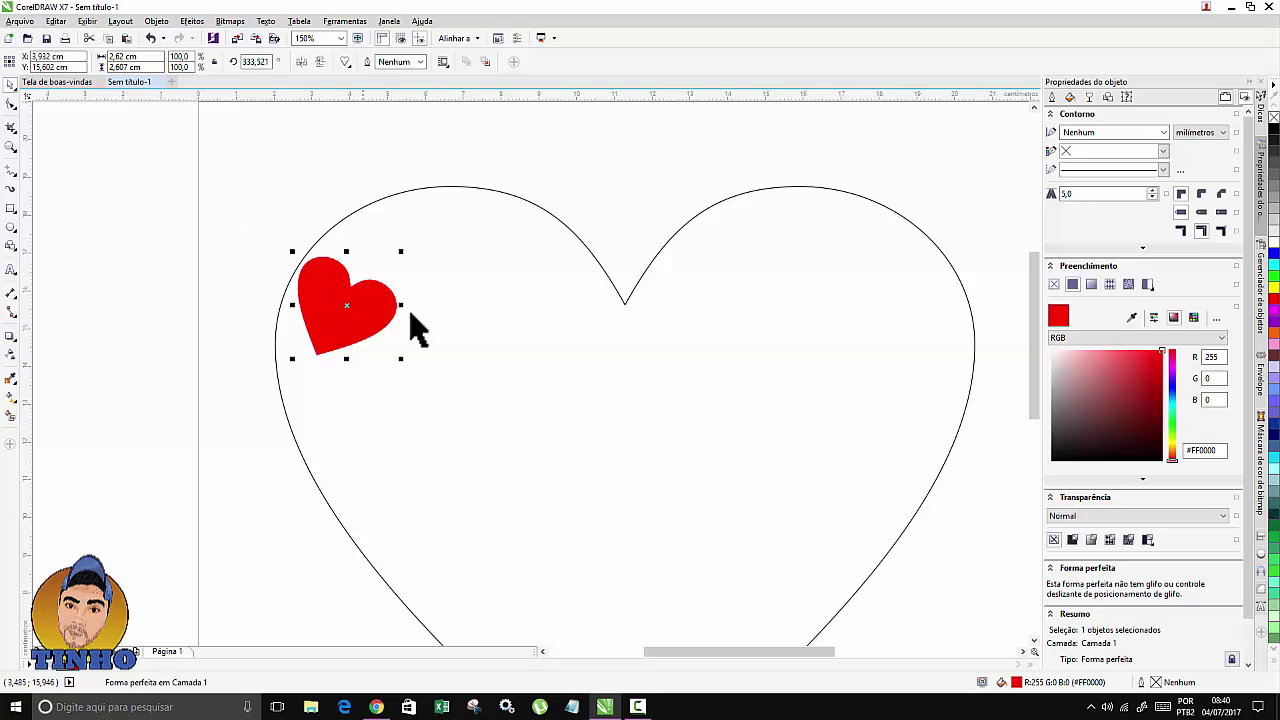
# Step: Draw a second heart about 1.6 by 1.3 cm near the top of the left lobe, filled red without an outline
pyautogui.click(10, 244)
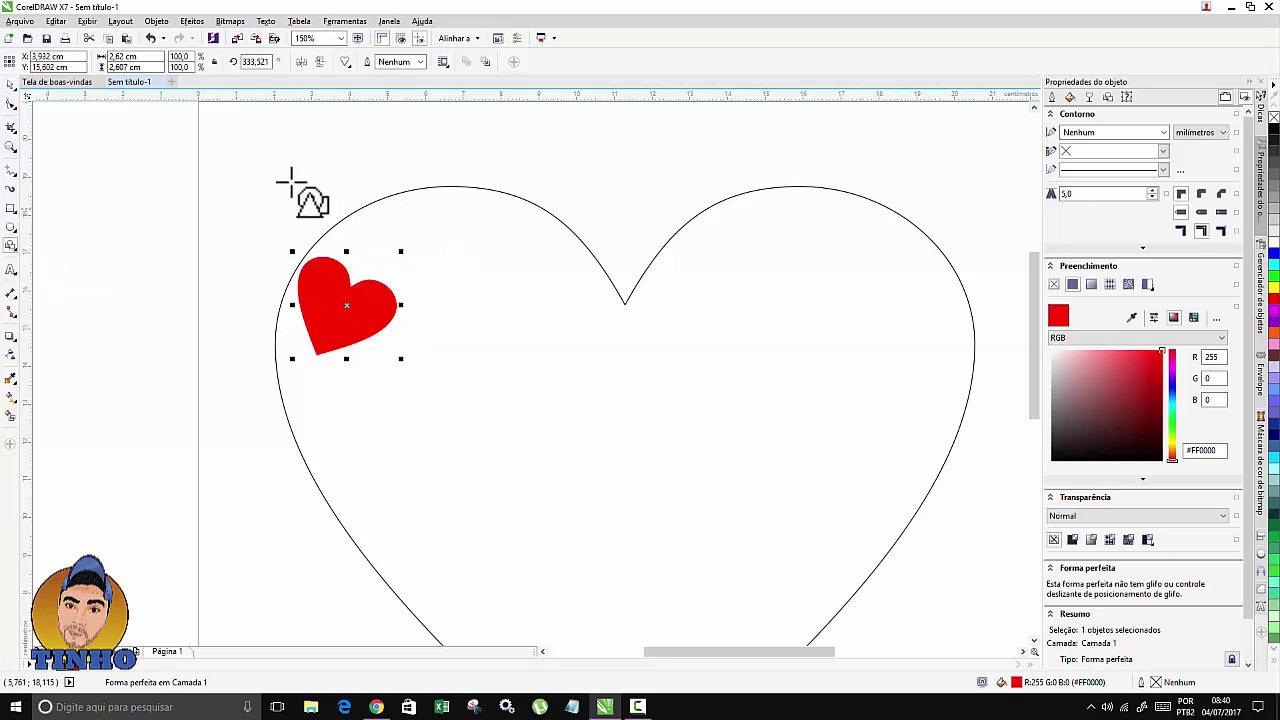
pyautogui.moveTo(420, 215); pyautogui.dragTo(484, 268)
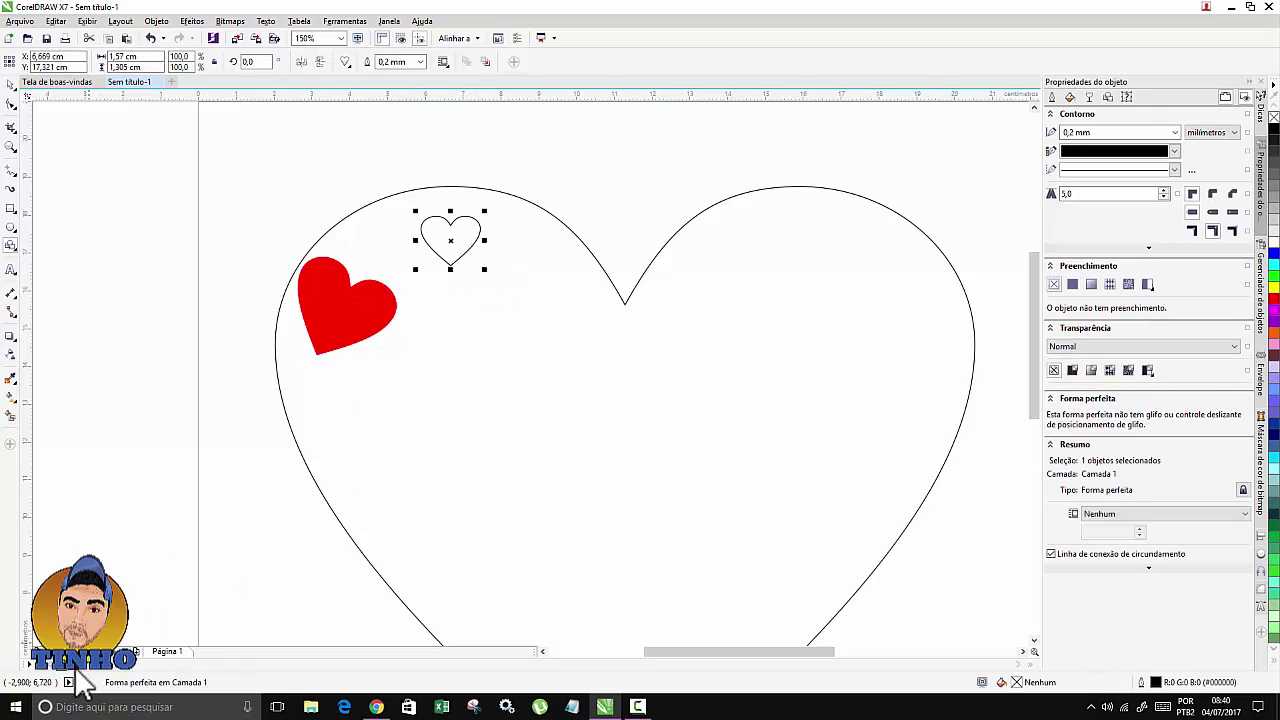
pyautogui.click(67, 681)
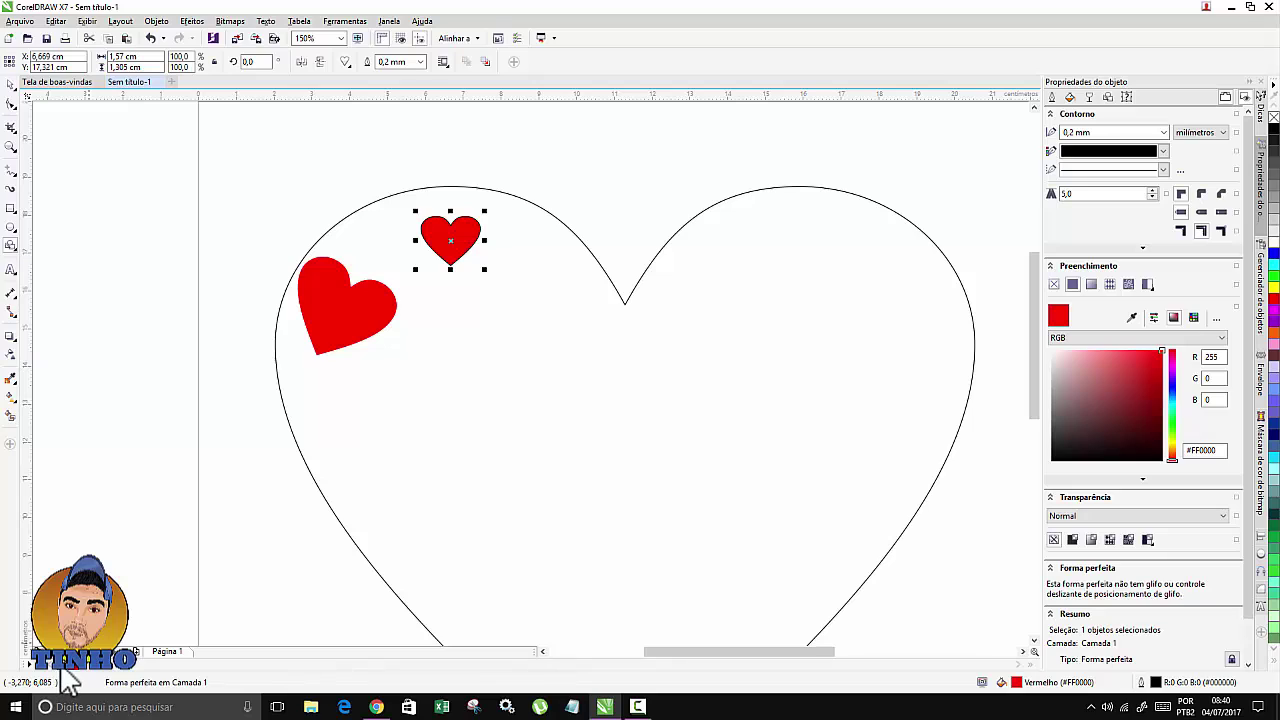
pyautogui.rightClick(67, 681)
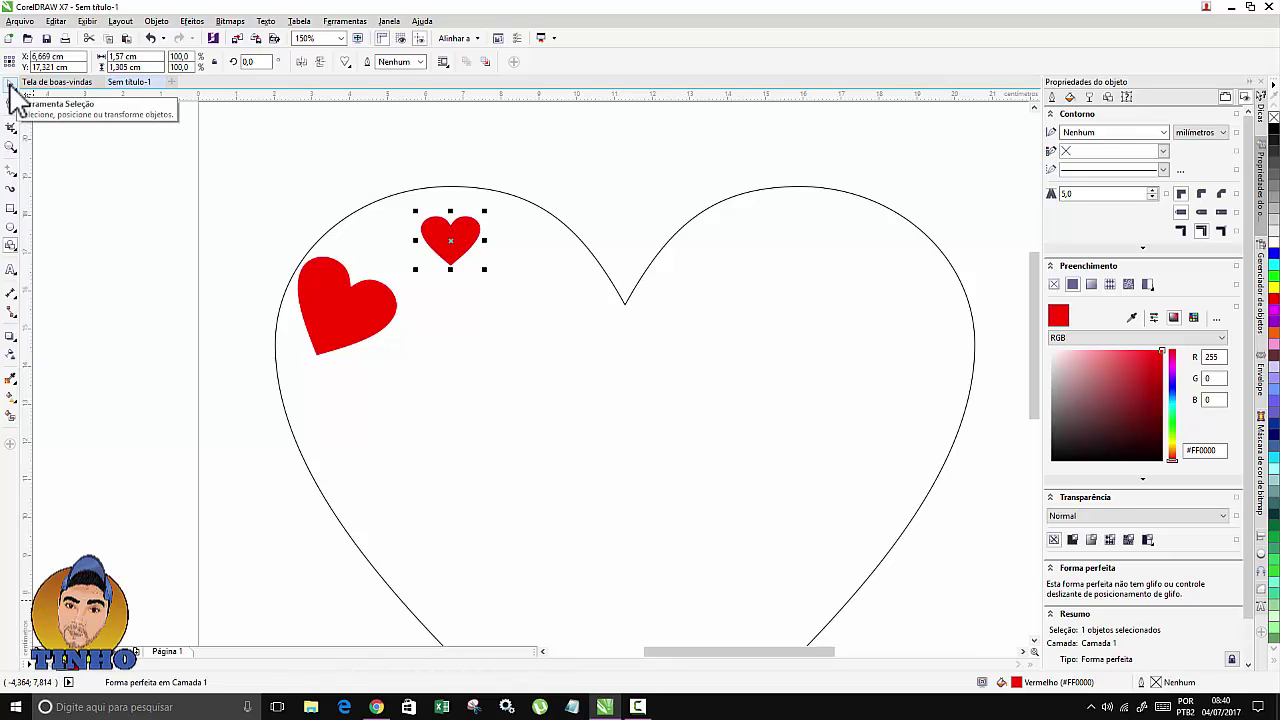
# Step: Move the second red heart just above the first one, along the large outline, and tilt it to follow the curve
pyautogui.moveTo(448, 222); pyautogui.dragTo(367, 232)
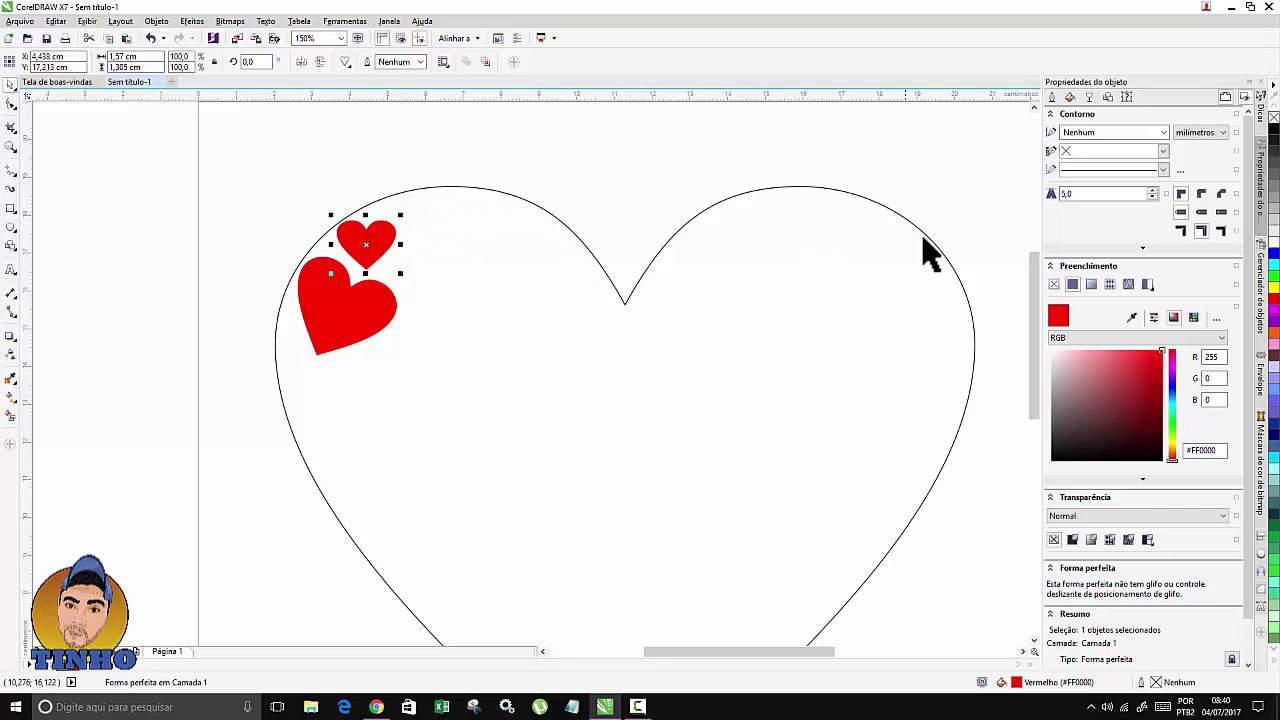
pyautogui.click(367, 241)
pyautogui.moveTo(400, 276); pyautogui.dragTo(385, 295)
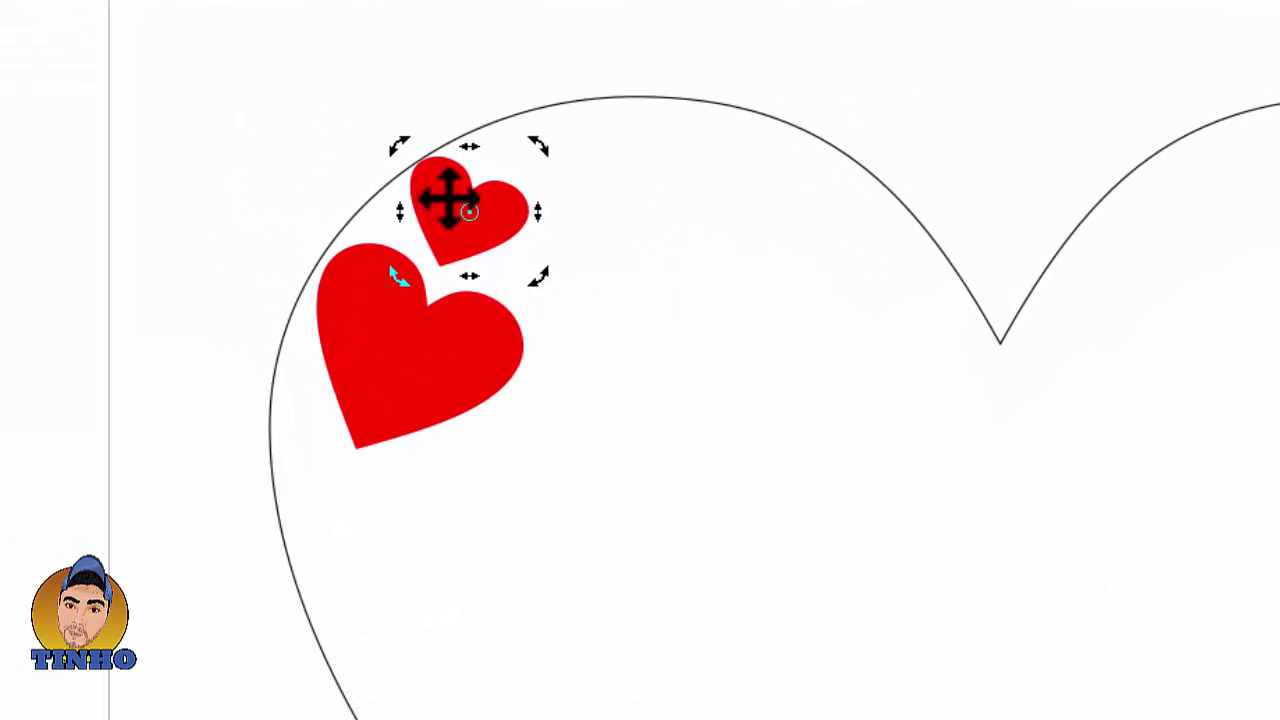
pyautogui.click(449, 200)
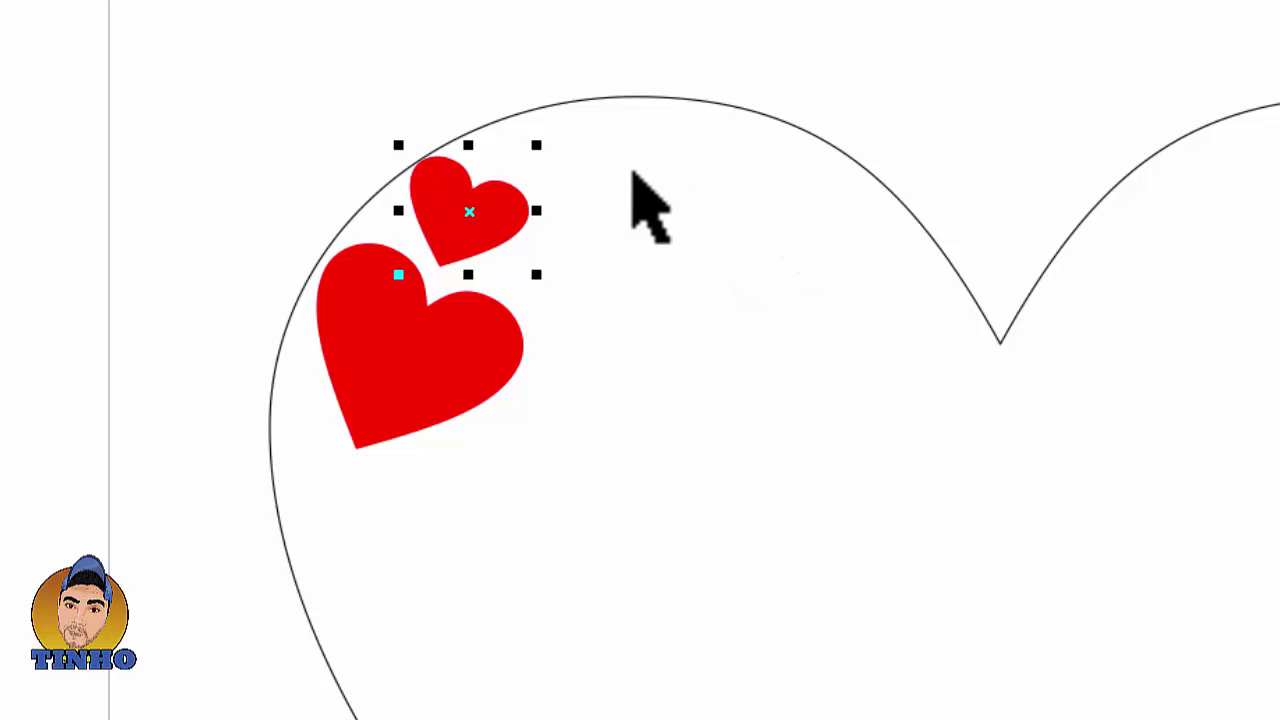
# Step: Place two more copies of the small heart along the top of the left lobe, enlarging the first and shrinking and rotating the second
pyautogui.moveTo(443, 200); pyautogui.dragTo(585, 148)
pyautogui.moveTo(677, 220); pyautogui.dragTo(702, 251)
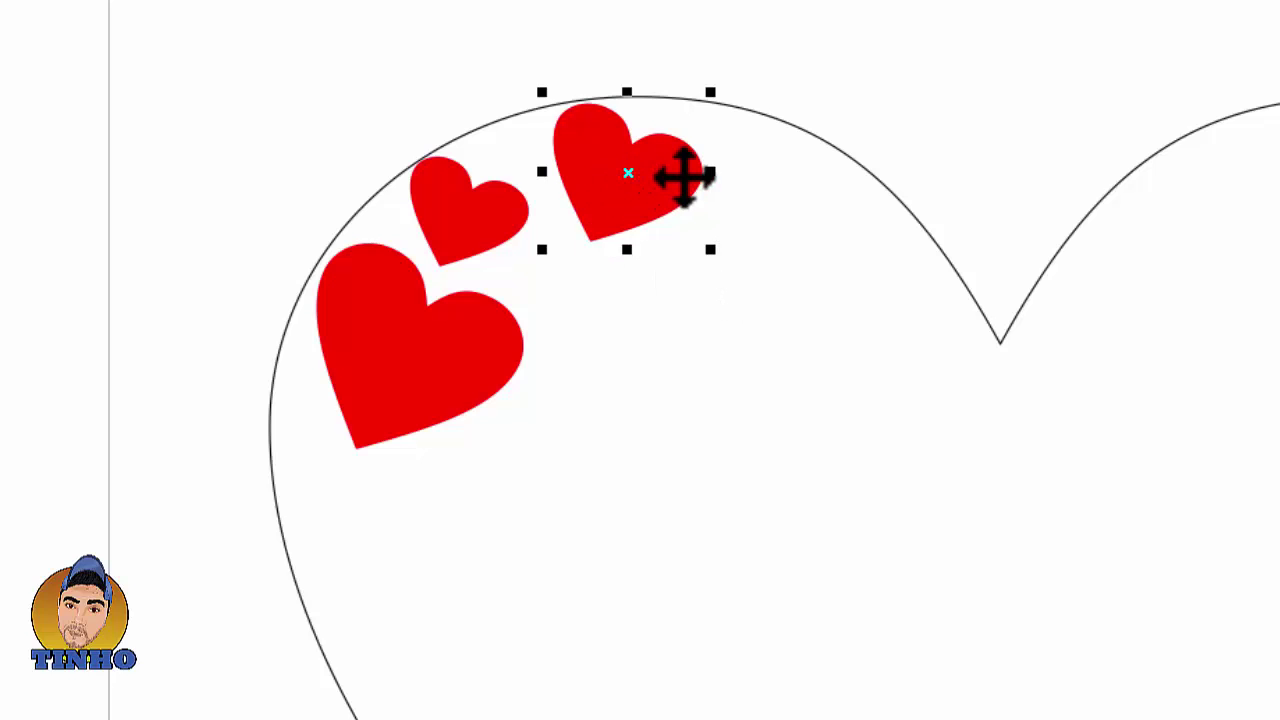
pyautogui.moveTo(680, 177); pyautogui.dragTo(846, 200)
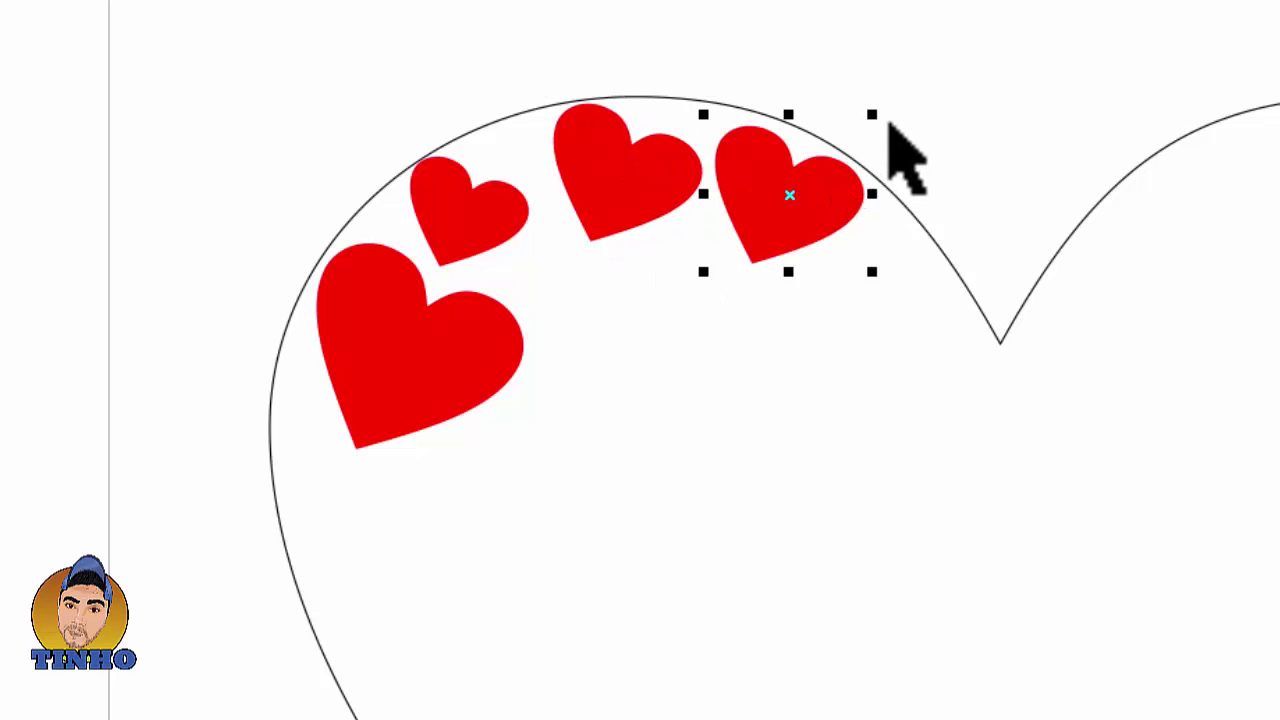
pyautogui.moveTo(871, 118); pyautogui.dragTo(836, 148)
pyautogui.moveTo(794, 223); pyautogui.dragTo(794, 191)
pyautogui.click(794, 191)
pyautogui.moveTo(838, 252)
pyautogui.mouseDown()
pyautogui.moveTo(820, 266)
pyautogui.moveTo(814, 249)
pyautogui.mouseUp()
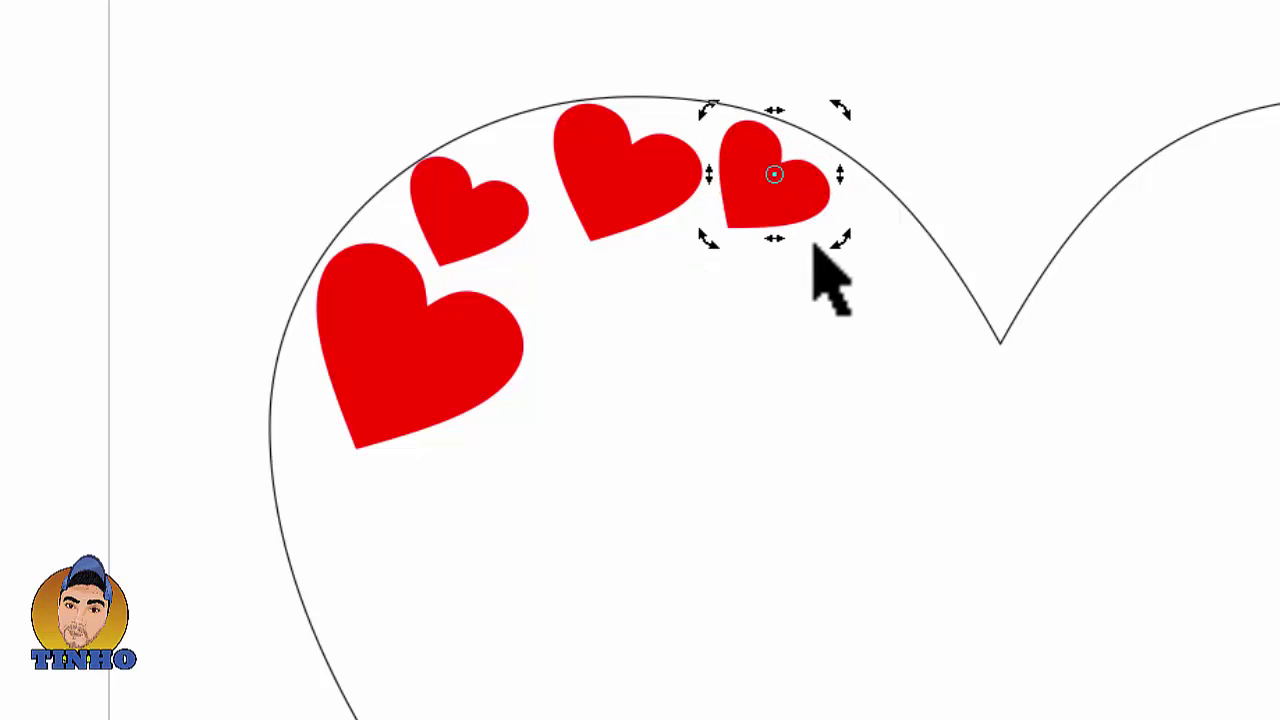
pyautogui.moveTo(806, 192); pyautogui.dragTo(815, 197)
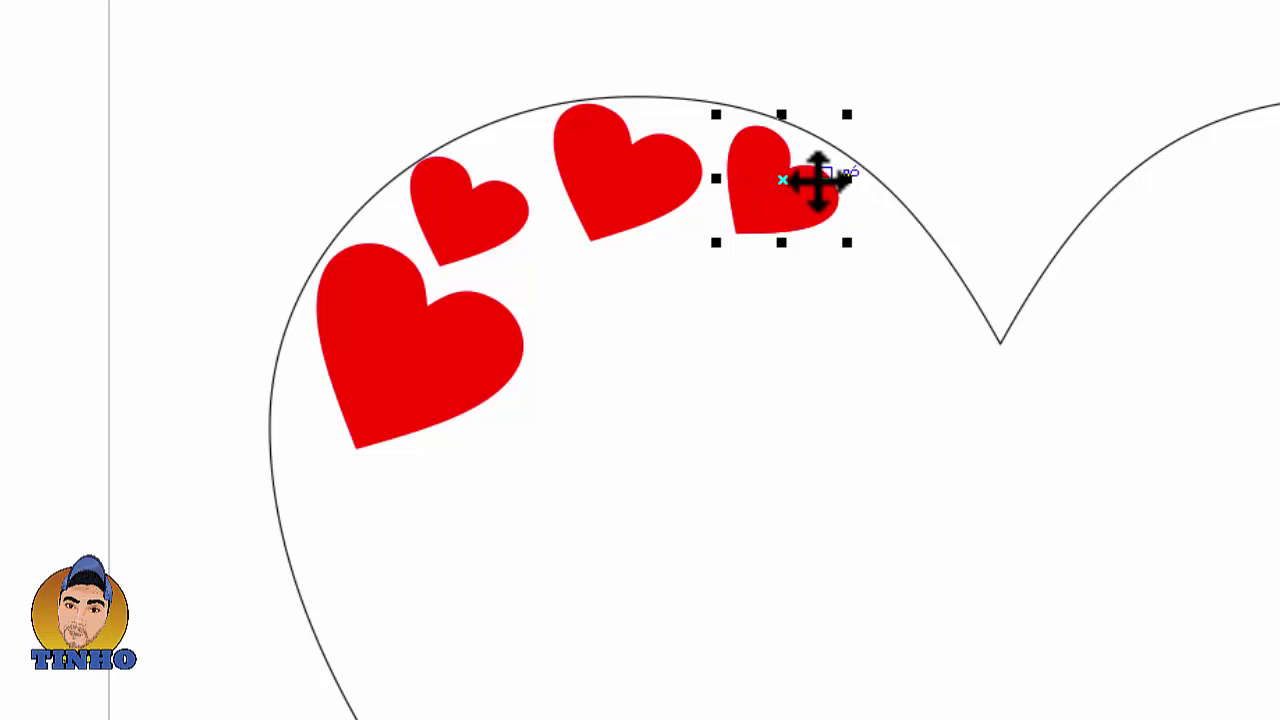
# Step: Continue the row of heart copies down to the central notch and up into the right lobe, resizing and rotating them to fit
pyautogui.moveTo(820, 183); pyautogui.dragTo(995, 383)
pyautogui.click(995, 383)
pyautogui.moveTo(1034, 309)
pyautogui.mouseDown()
pyautogui.moveTo(1011, 280)
pyautogui.moveTo(1037, 314)
pyautogui.mouseUp()
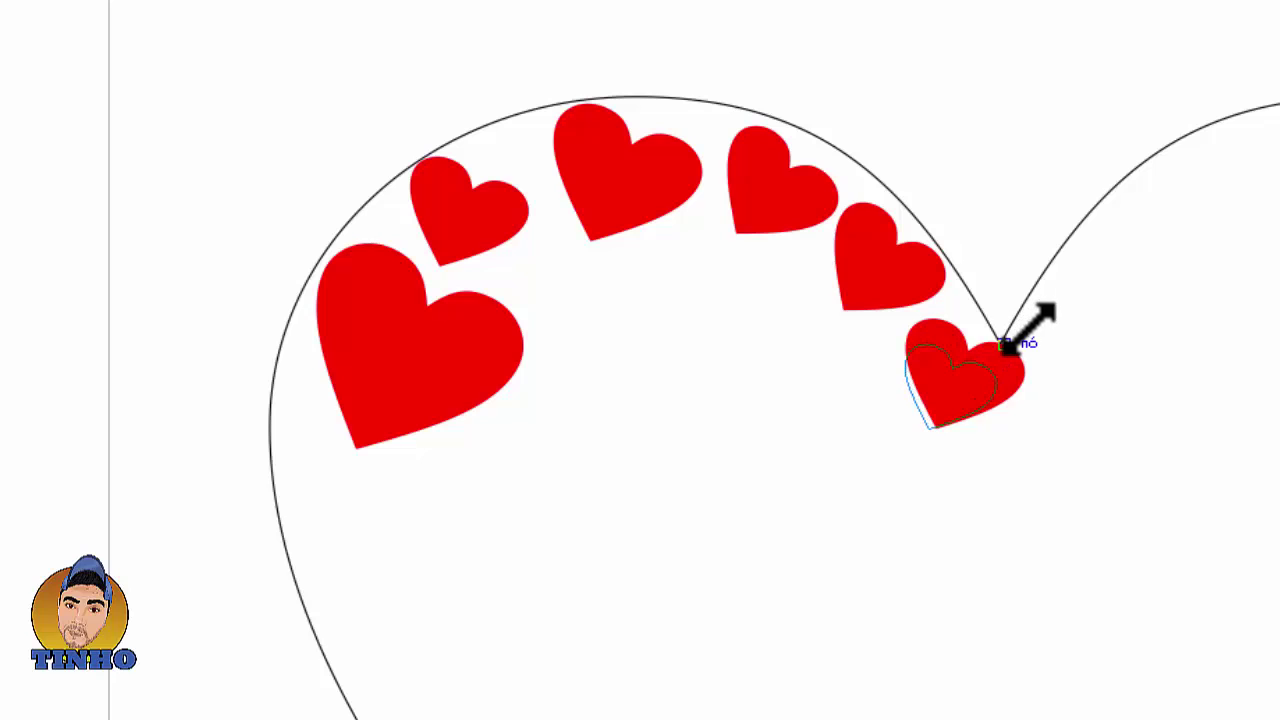
pyautogui.click(986, 386)
pyautogui.moveTo(986, 386); pyautogui.dragTo(1067, 336)
pyautogui.moveTo(1067, 336); pyautogui.dragTo(1150, 236)
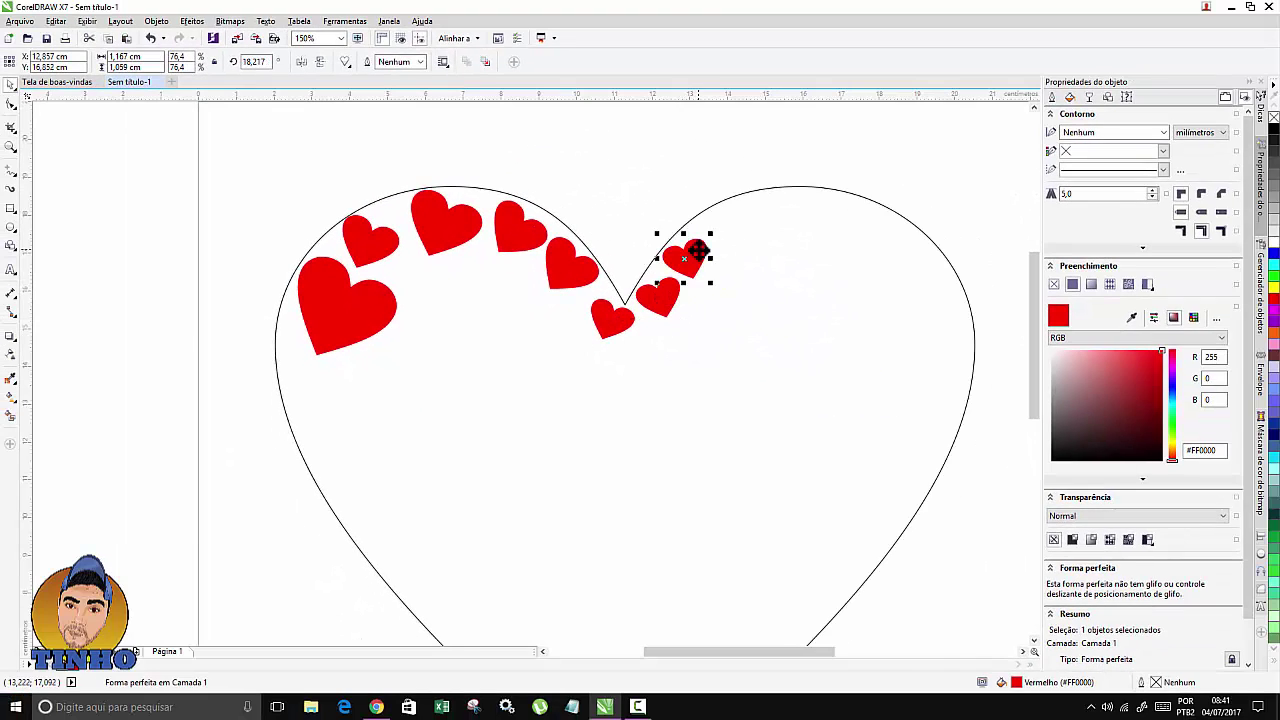
# Step: Continue placing copies of the small red heart around the large heart's right lobe, varying their size and rotation
pyautogui.moveTo(697, 250); pyautogui.dragTo(830, 211)
pyautogui.moveTo(305, 388); pyautogui.dragTo(523, 314)
pyautogui.scroll(-2, 783, 300)
pyautogui.scroll(2, 720, 515)
pyautogui.scroll(-3, 515, 255)
pyautogui.scroll(2, 515, 255)
# Step: Fill the middle and lower part of the large heart with more copies of varied sizes and angles, down to its tip
pyautogui.moveTo(691, 243); pyautogui.dragTo(405, 330)
pyautogui.scroll(2, 686, 286)
pyautogui.scroll(-3, 517, 423)
pyautogui.scroll(3, 609, 177)
pyautogui.scroll(-3, 505, 300)
pyautogui.scroll(3, 405, 330)
# Step: Fill the remaining gap inside the left lobe with more resized and rotated heart copies, including a tiny one of about 0.8 cm
pyautogui.moveTo(437, 495); pyautogui.dragTo(343, 457)
pyautogui.click(348, 405)
pyautogui.click(348, 405)
pyautogui.moveTo(386, 375); pyautogui.dragTo(357, 177)
pyautogui.scroll(2, 357, 177)
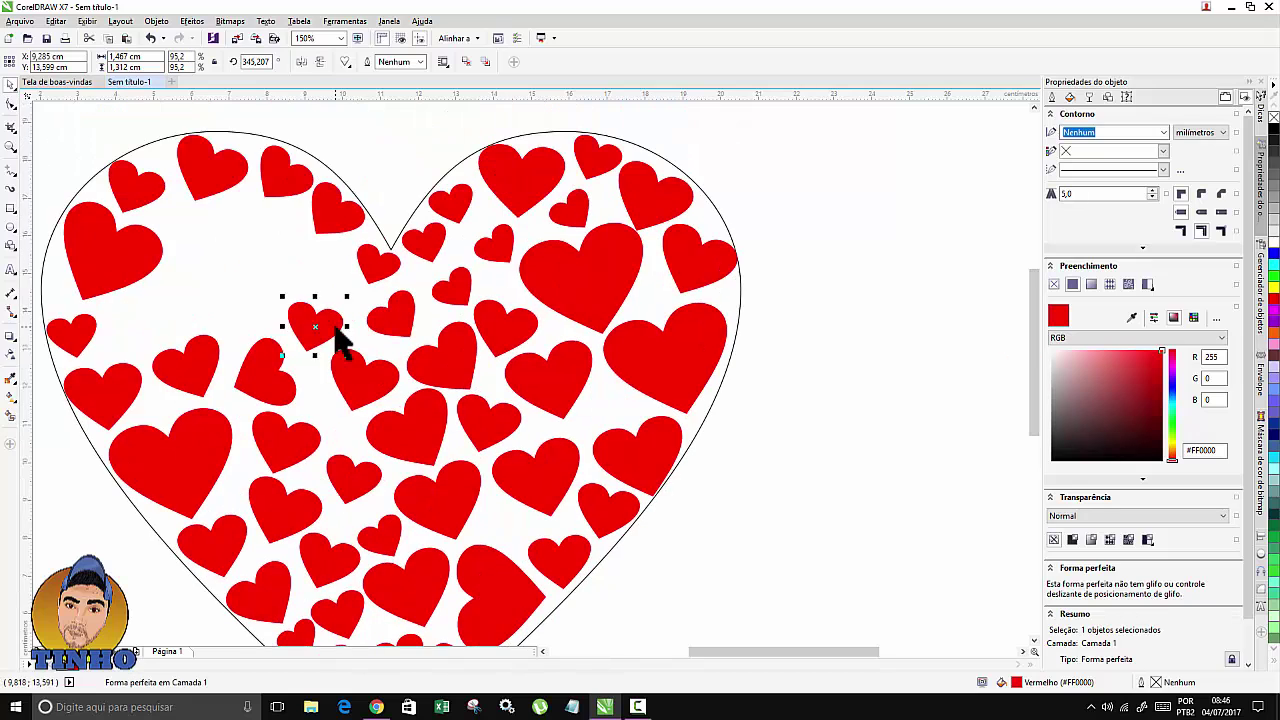
pyautogui.moveTo(337, 334); pyautogui.dragTo(166, 306)
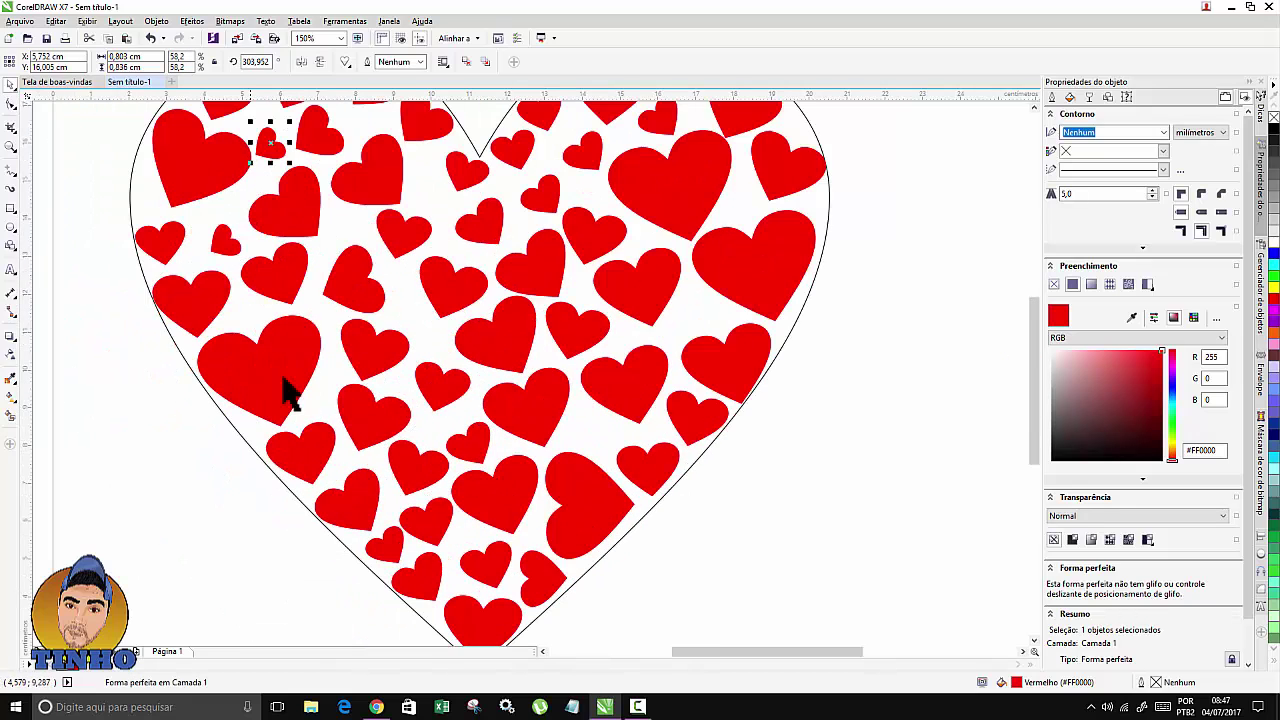
pyautogui.scroll(-1, 349, 377)
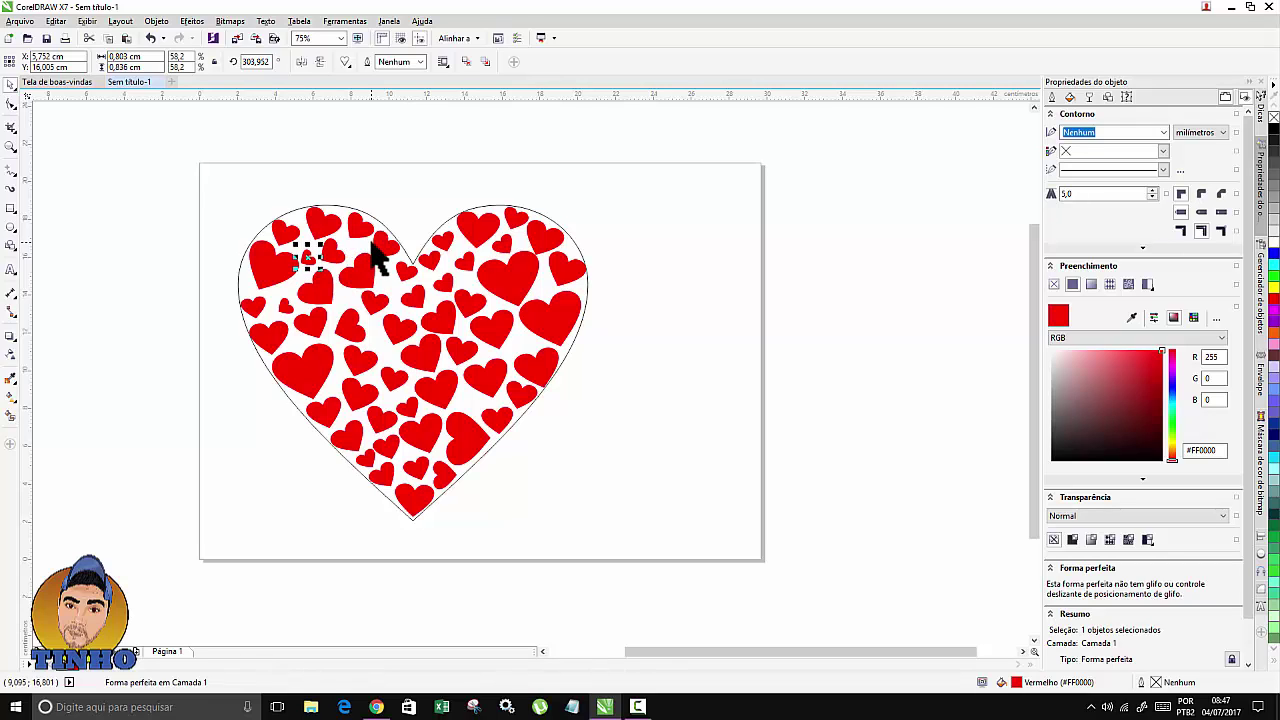
# Step: Select the eight hearts inside the left lobe together and move them off the page to the right
pyautogui.click(215, 215)
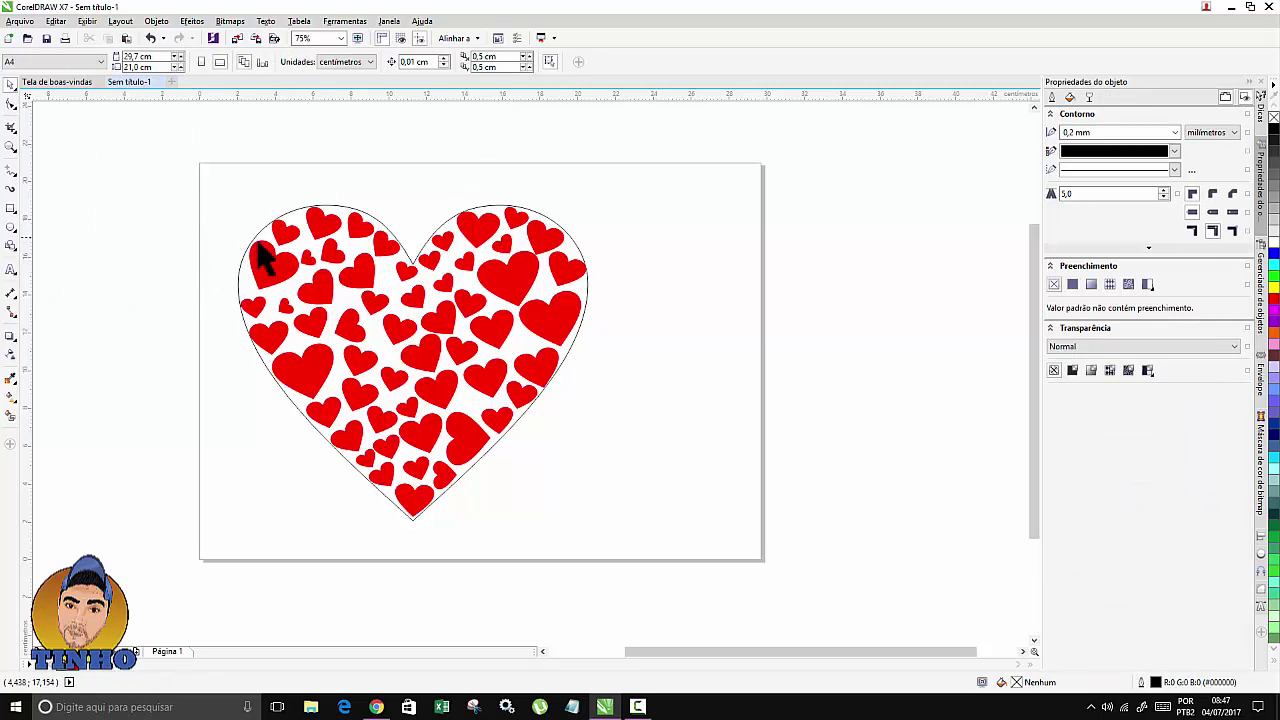
pyautogui.scroll(2, 335, 275)
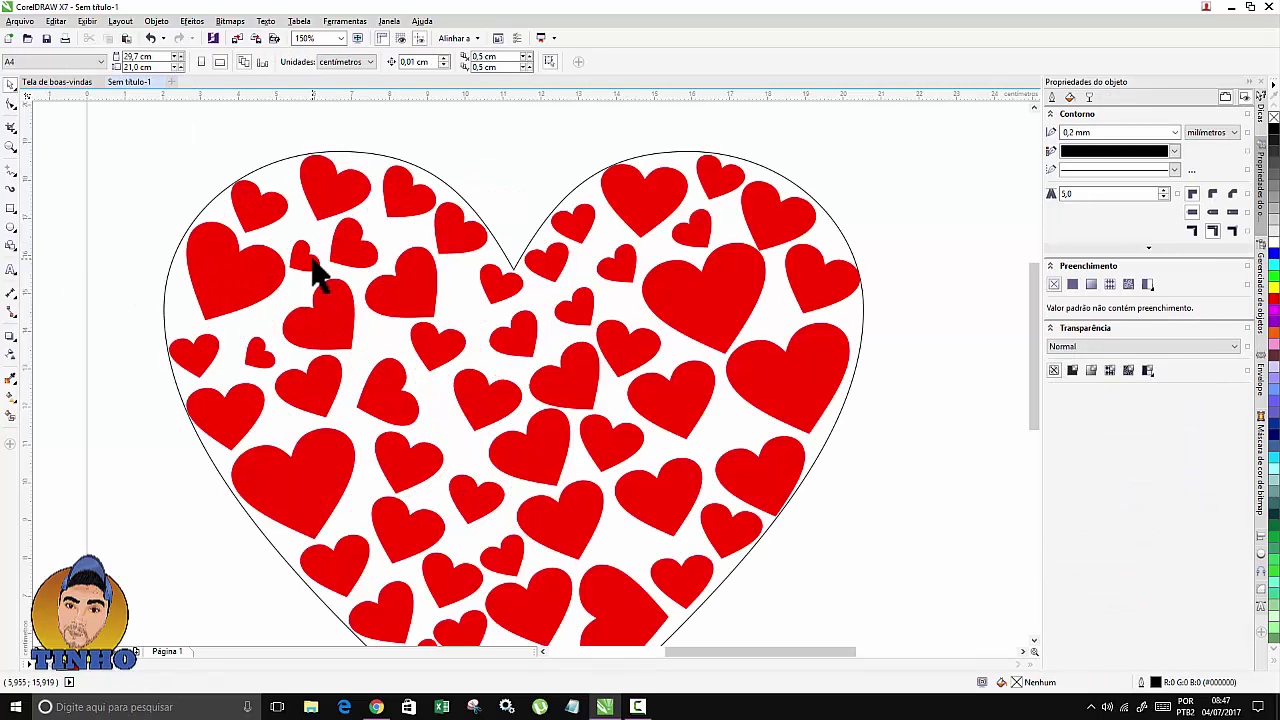
pyautogui.click(425, 287)
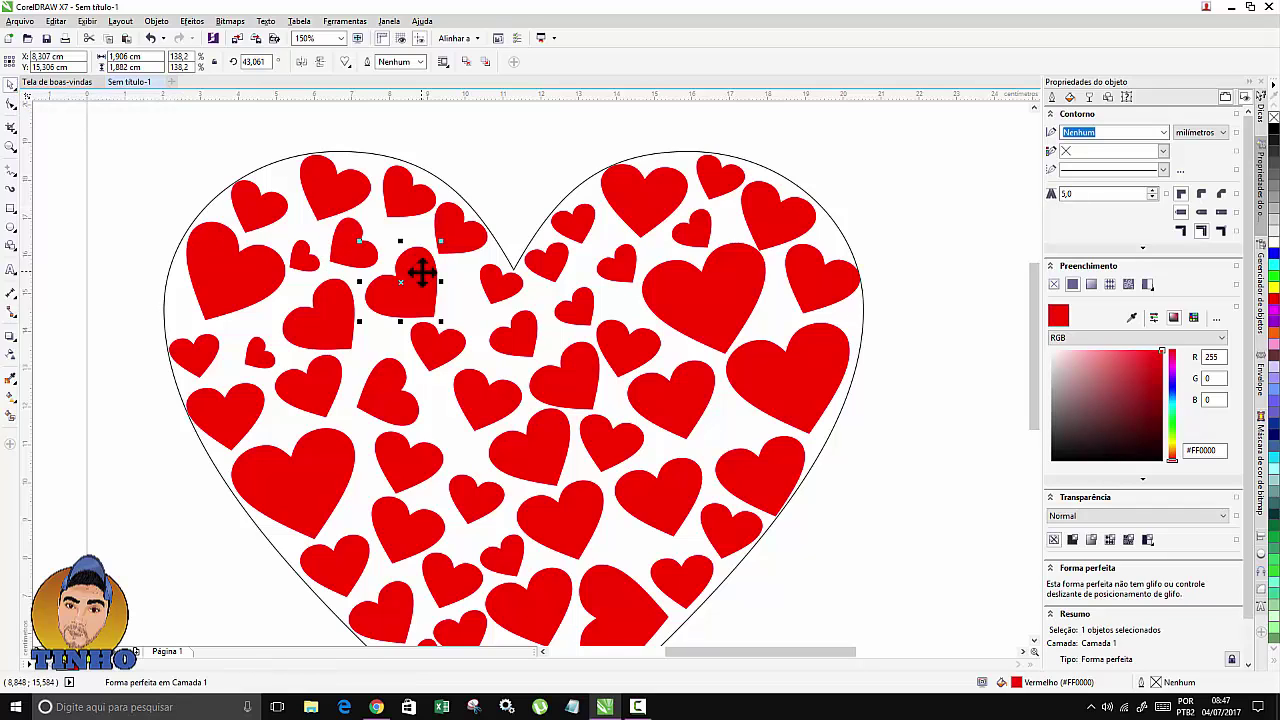
pyautogui.keyDown('shift'); pyautogui.click(443, 347); pyautogui.keyUp('shift')
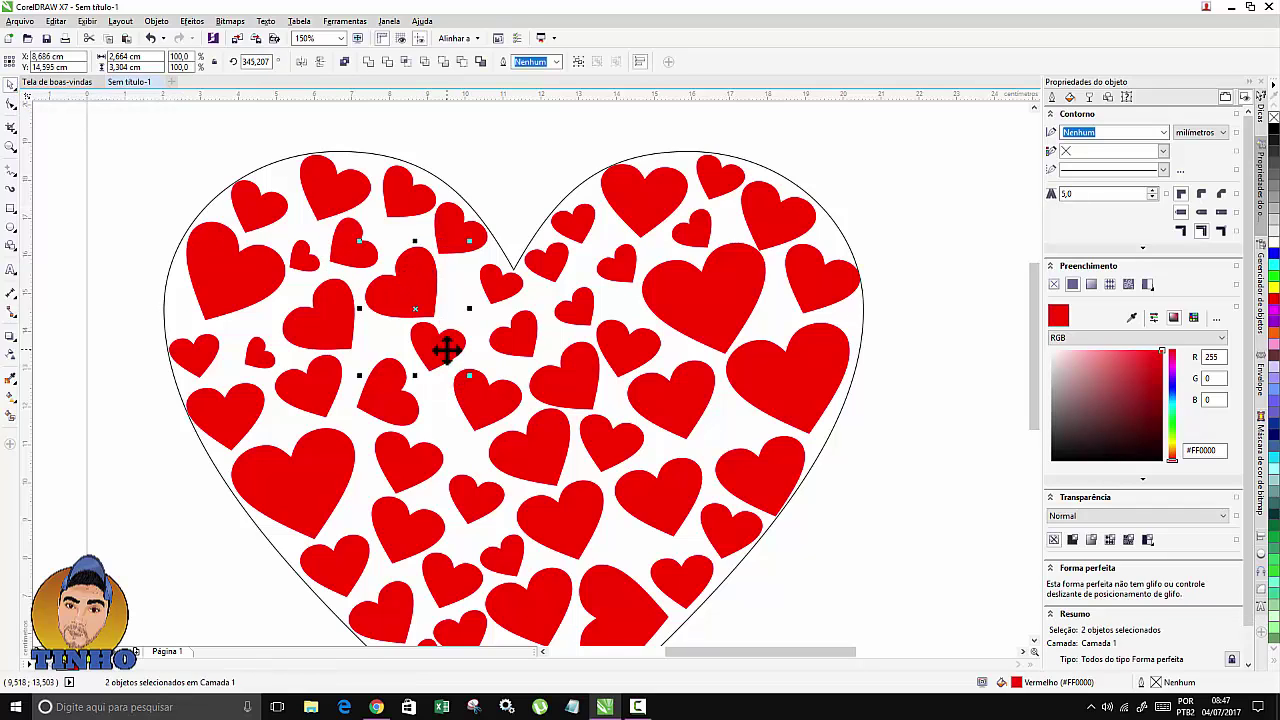
pyautogui.keyDown('shift'); pyautogui.click(400, 398); pyautogui.keyUp('shift')
pyautogui.keyDown('shift'); pyautogui.click(330, 325); pyautogui.keyUp('shift')
pyautogui.keyDown('shift'); pyautogui.click(305, 262); pyautogui.keyUp('shift')
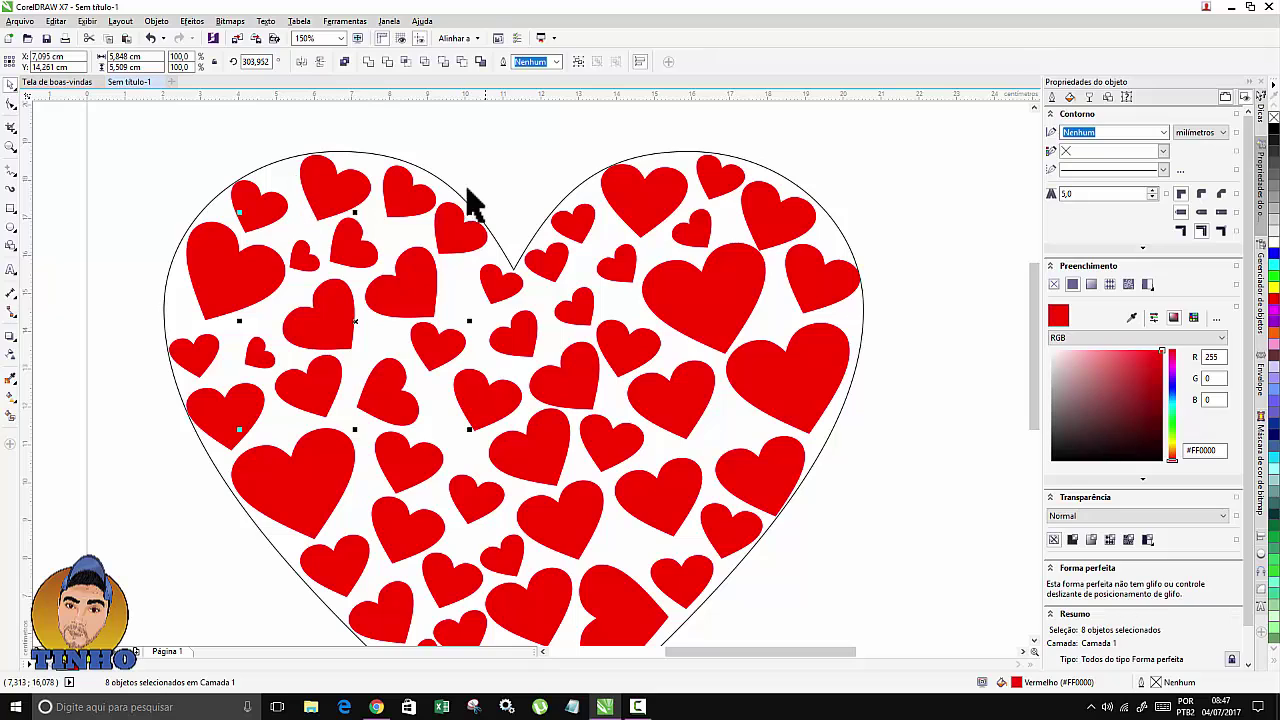
pyautogui.keyDown('shift'); pyautogui.click(372, 268); pyautogui.keyUp('shift')
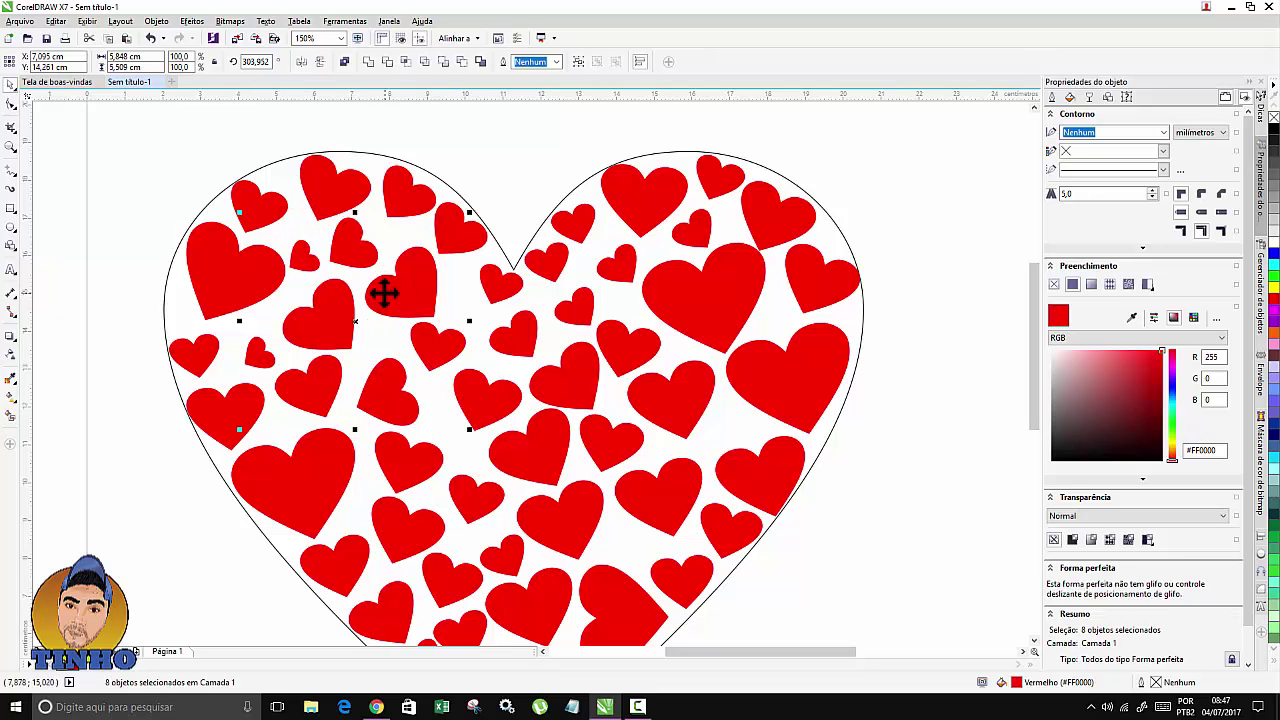
pyautogui.scroll(-2, 390, 293)
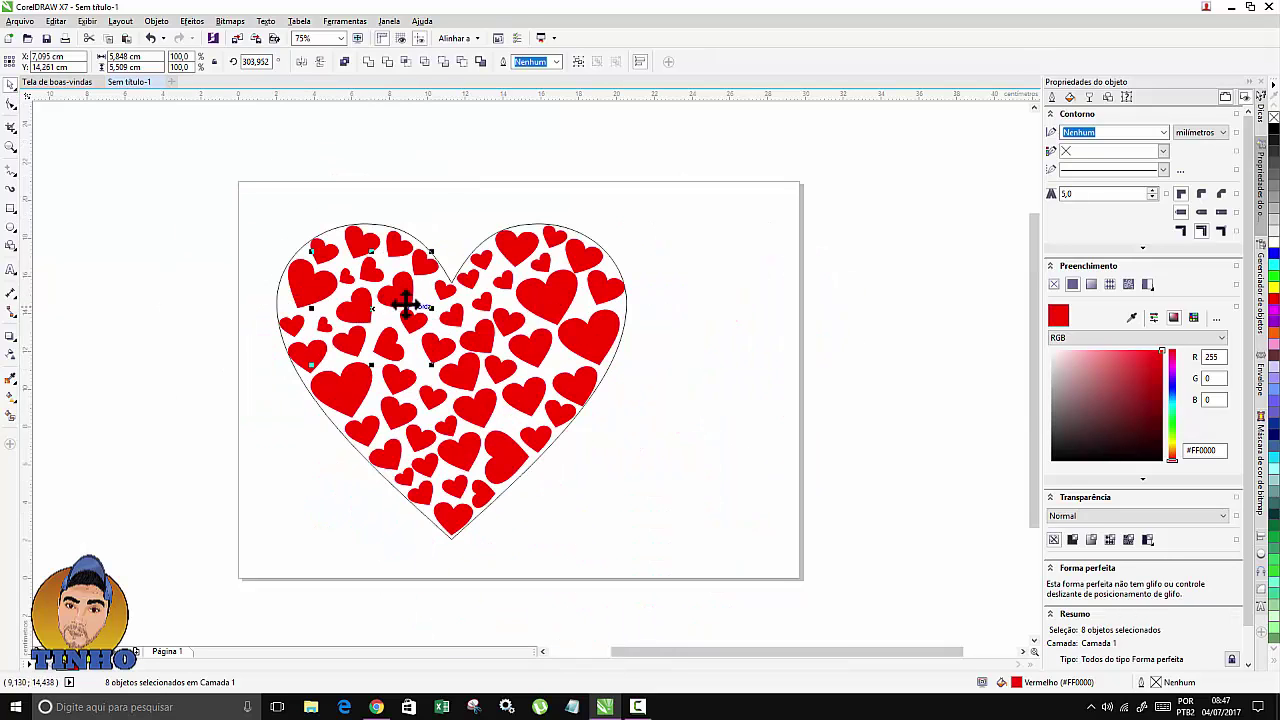
pyautogui.moveTo(397, 296); pyautogui.dragTo(891, 296)
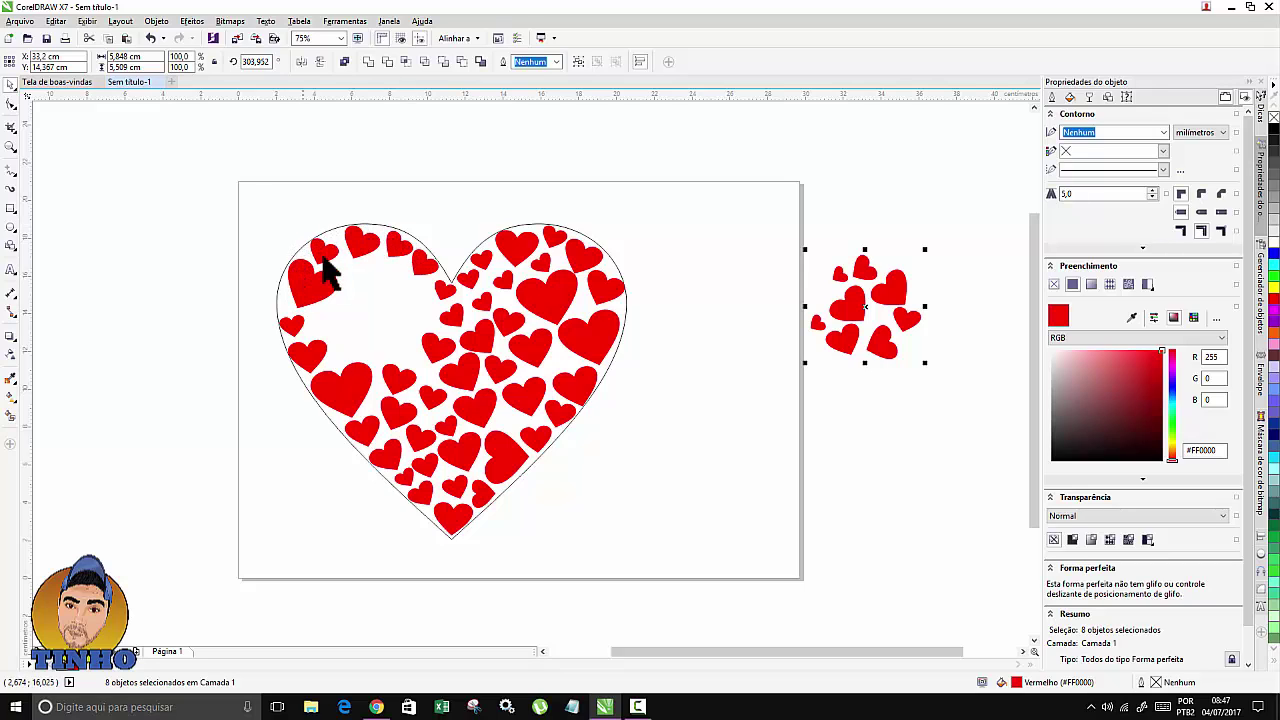
# Step: Delete the large heart outline that surrounds the small hearts
pyautogui.click(390, 240)
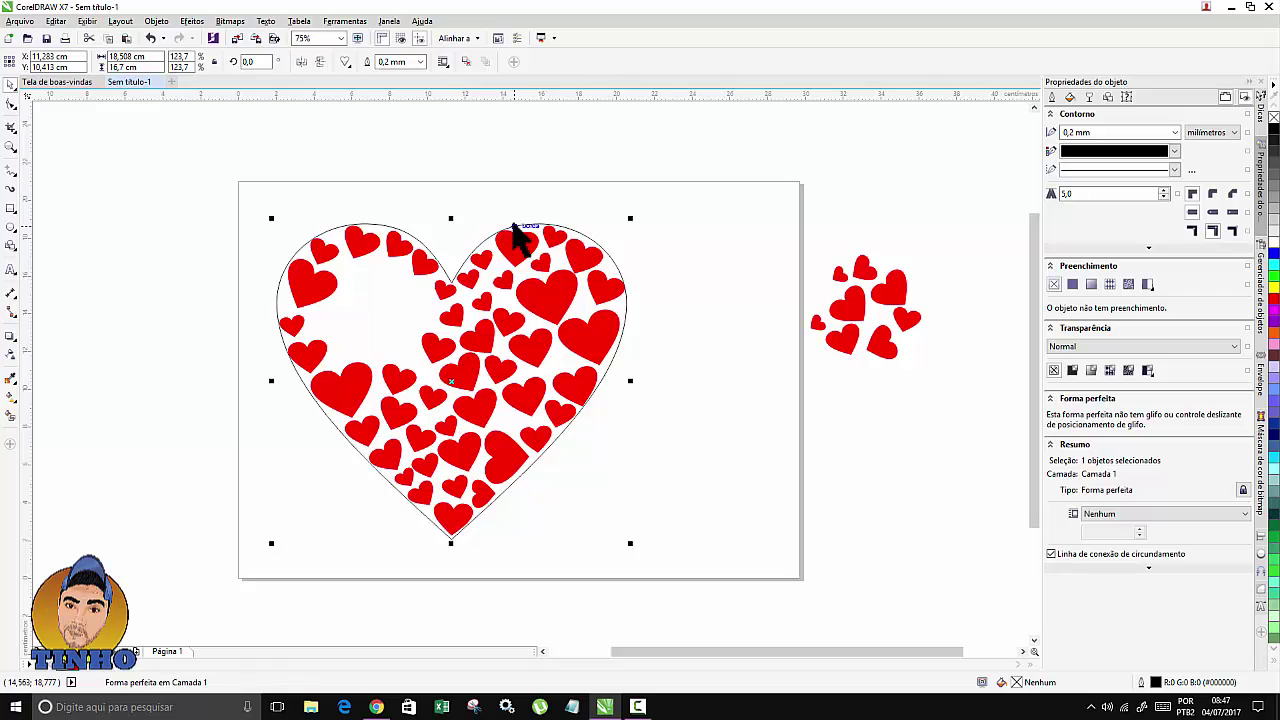
pyautogui.press('Delete')
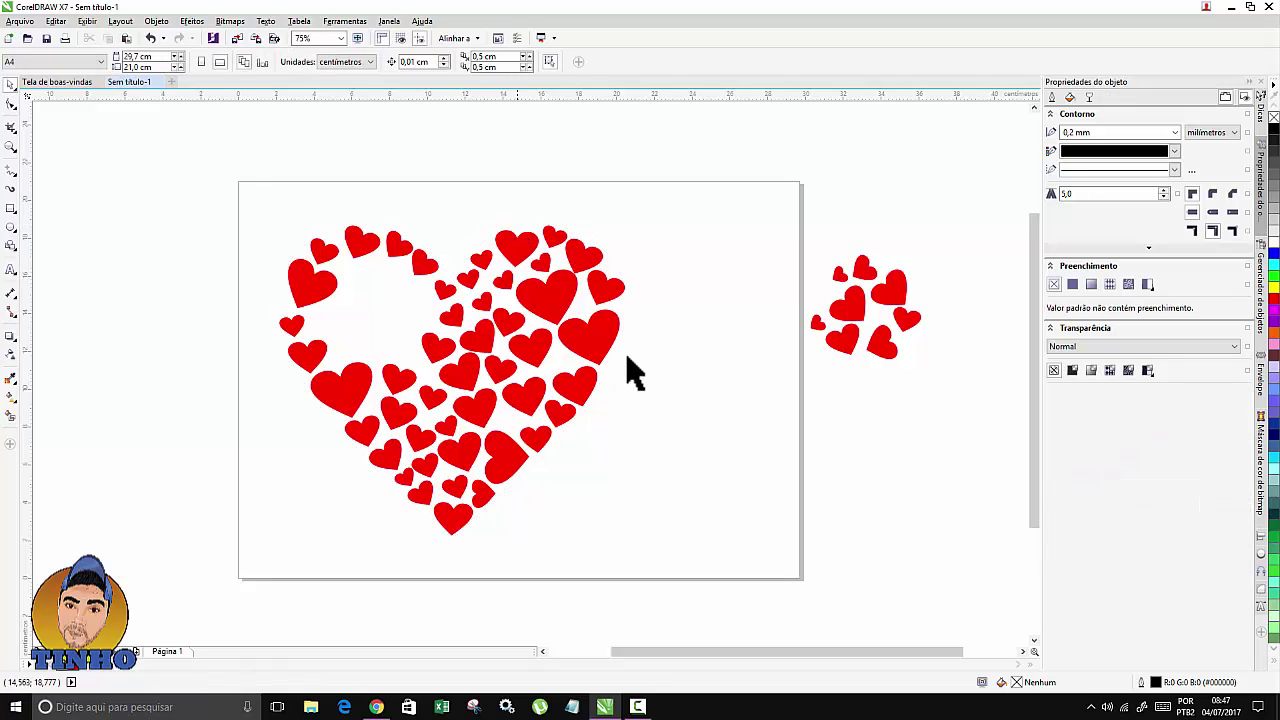
pyautogui.scroll(-1, 494, 360)
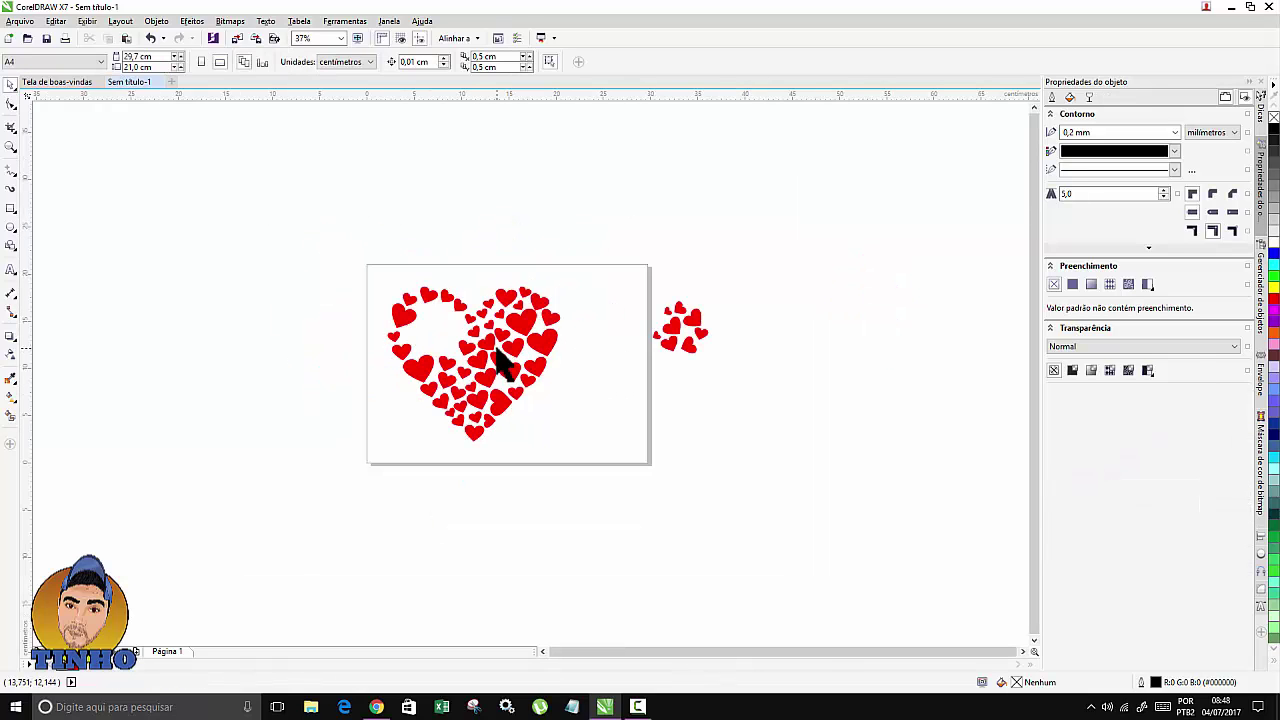
pyautogui.scroll(1, 449, 350)
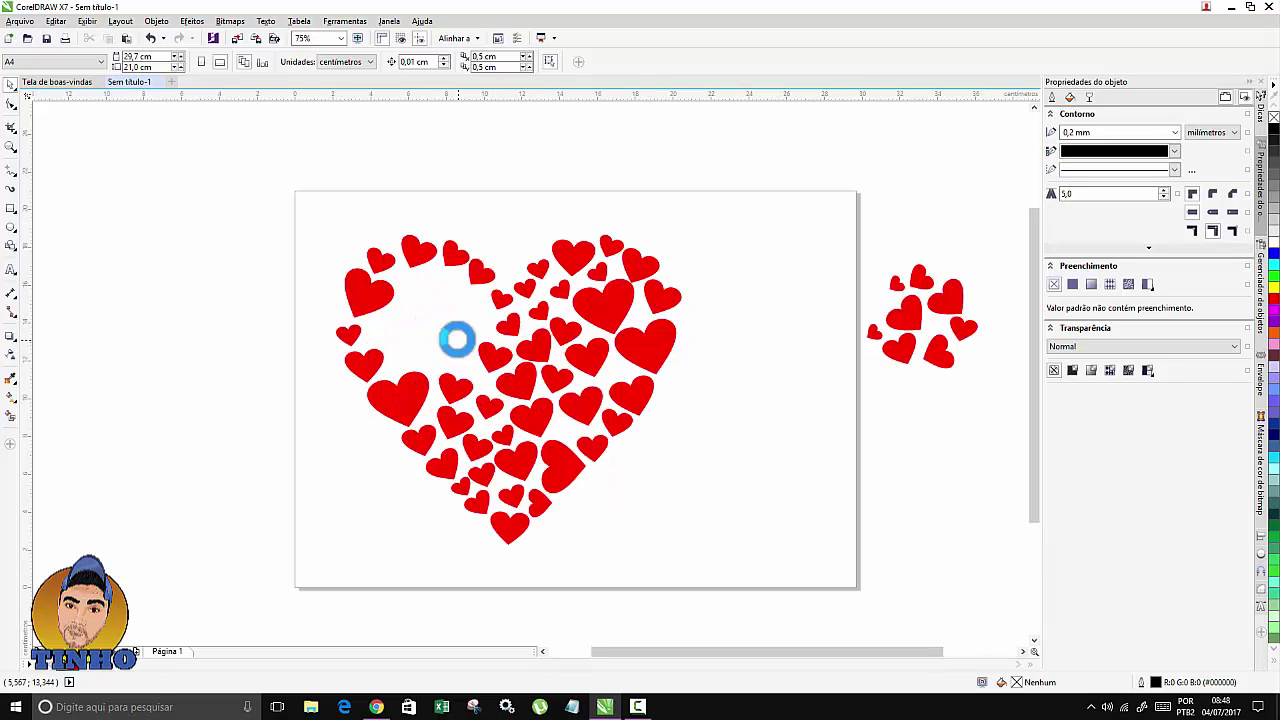
# Step: Group the 47 hearts that form the large heart and shift the group slightly right and down toward the page centre
pyautogui.moveTo(387, 263); pyautogui.dragTo(643, 487)
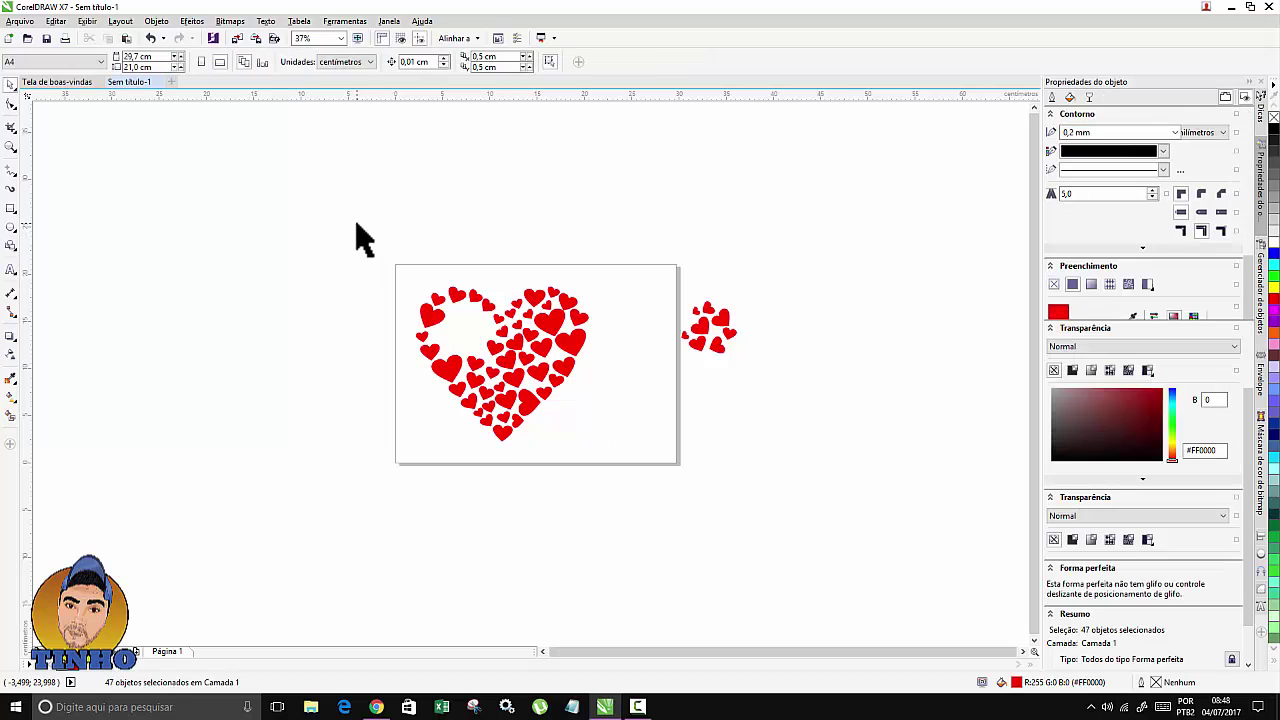
pyautogui.moveTo(357, 224); pyautogui.dragTo(648, 470)
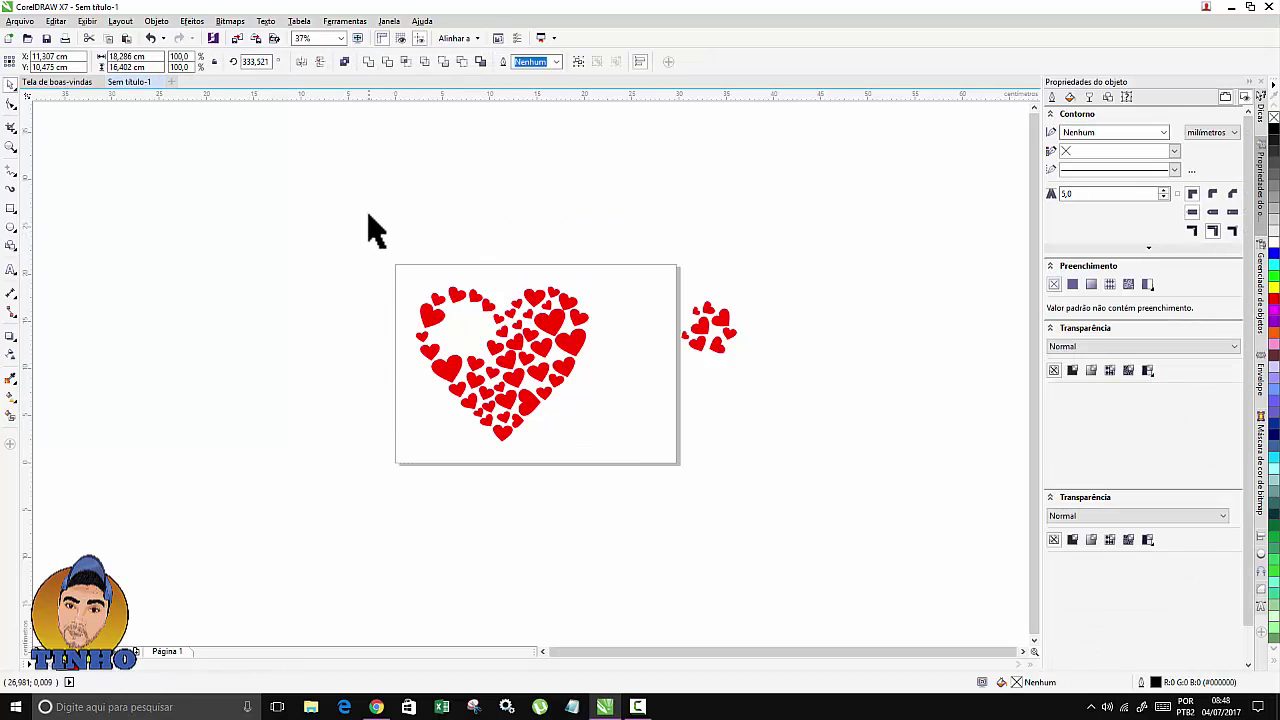
pyautogui.moveTo(350, 216); pyautogui.dragTo(626, 460)
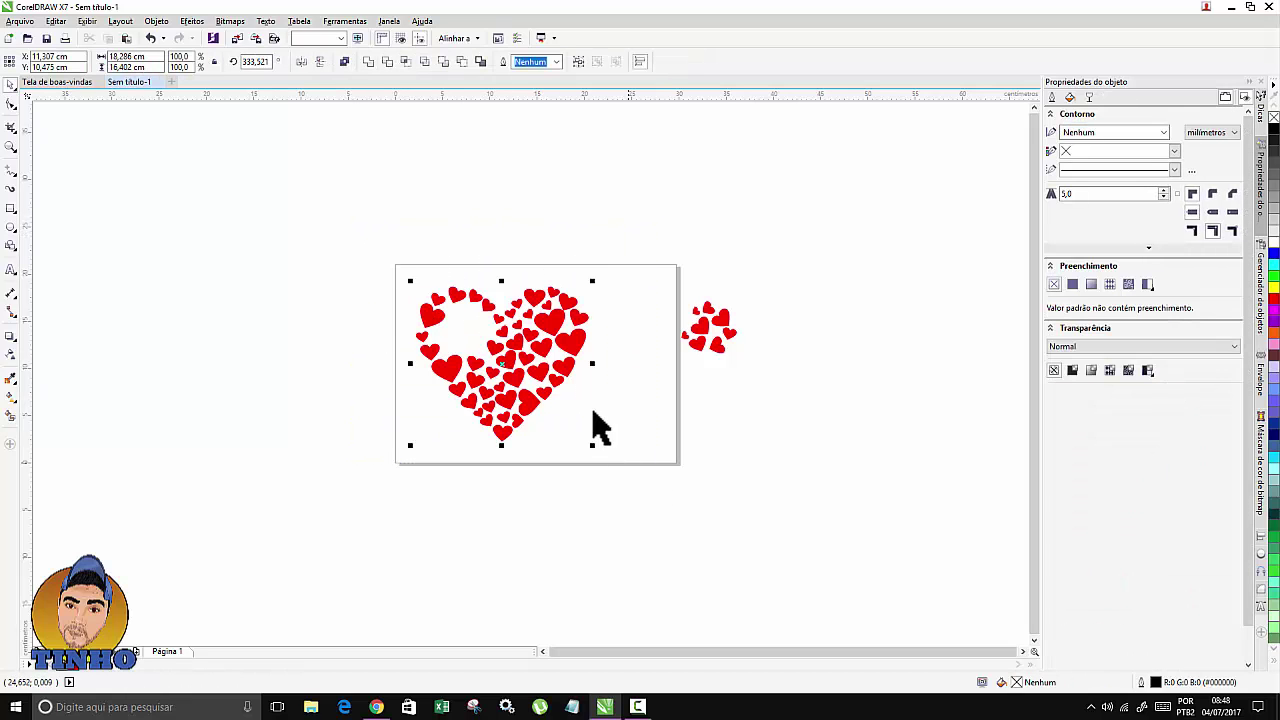
pyautogui.rightClick(563, 342)
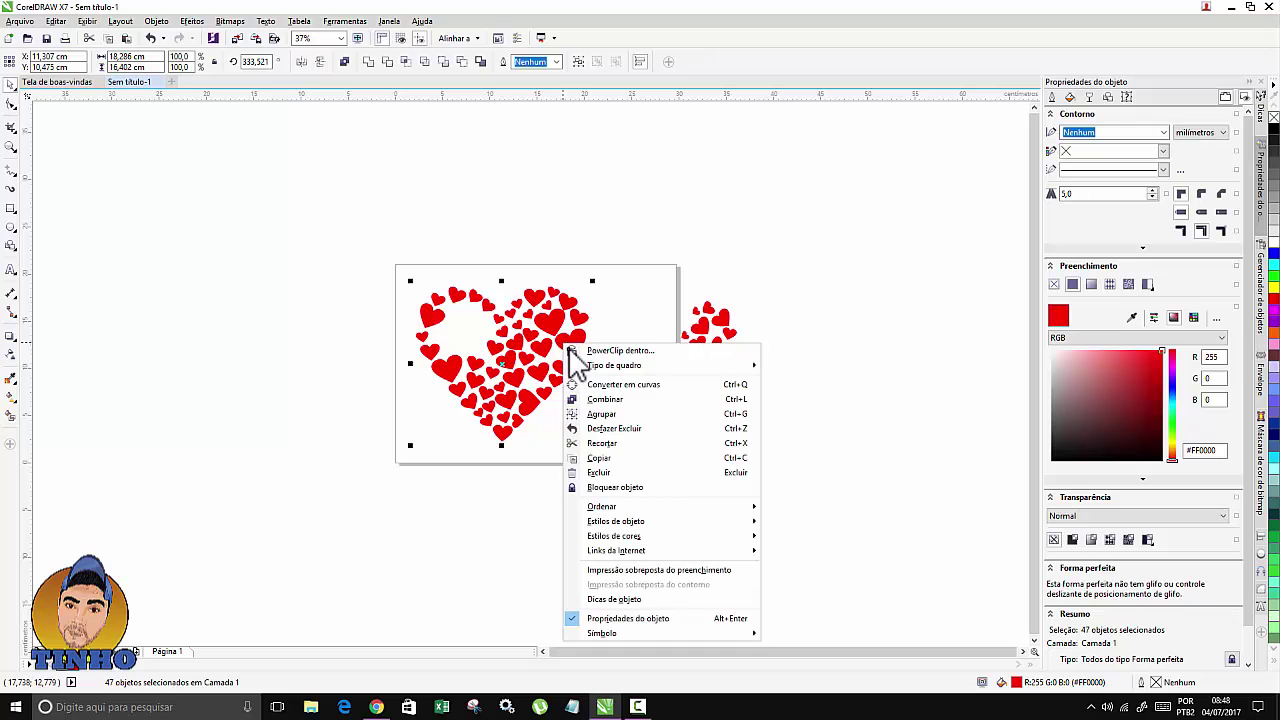
pyautogui.click(606, 414)
pyautogui.moveTo(566, 338); pyautogui.dragTo(593, 343)
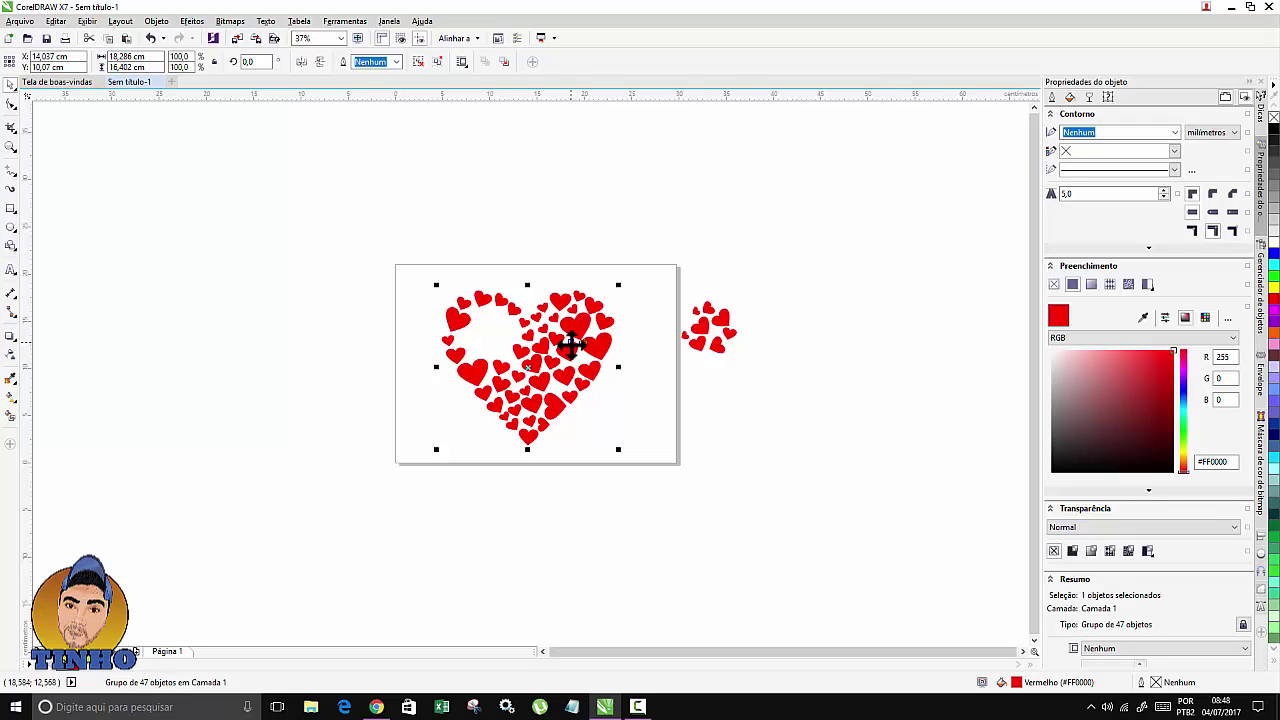
# Step: Cut the eight loose hearts beside the page and paste them into a new second page
pyautogui.moveTo(657, 276); pyautogui.dragTo(792, 374)
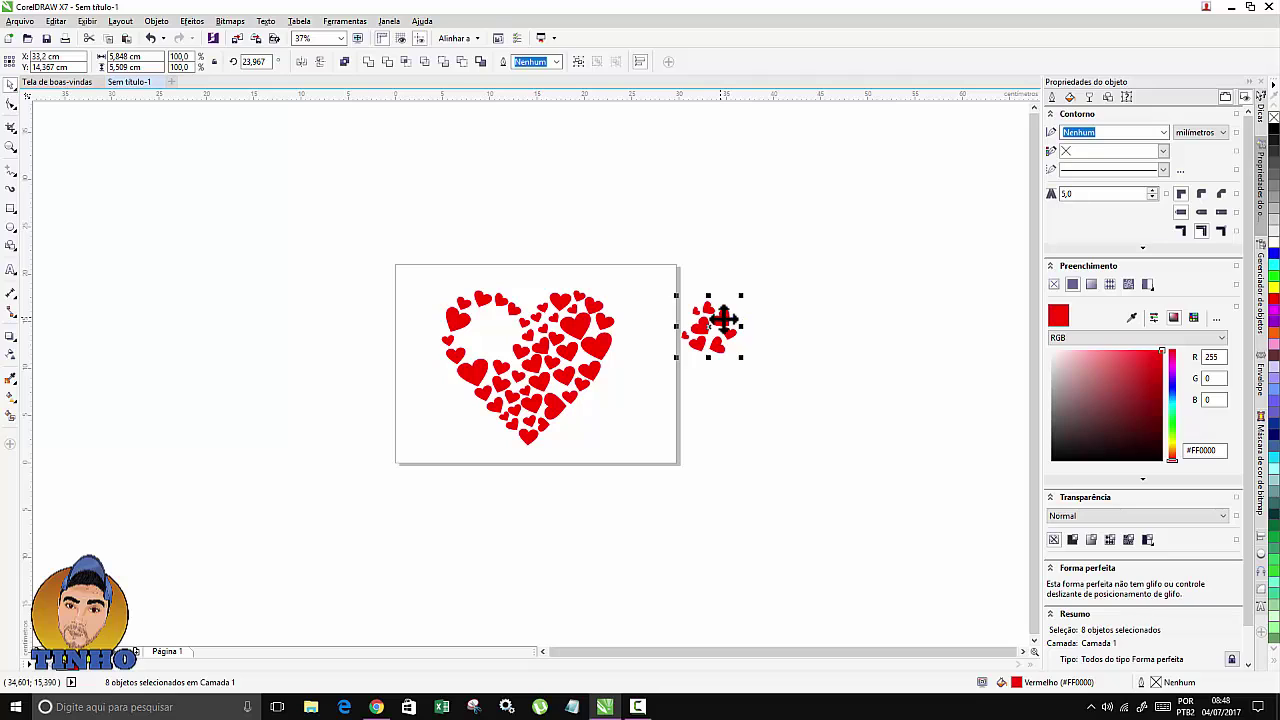
pyautogui.rightClick(722, 320)
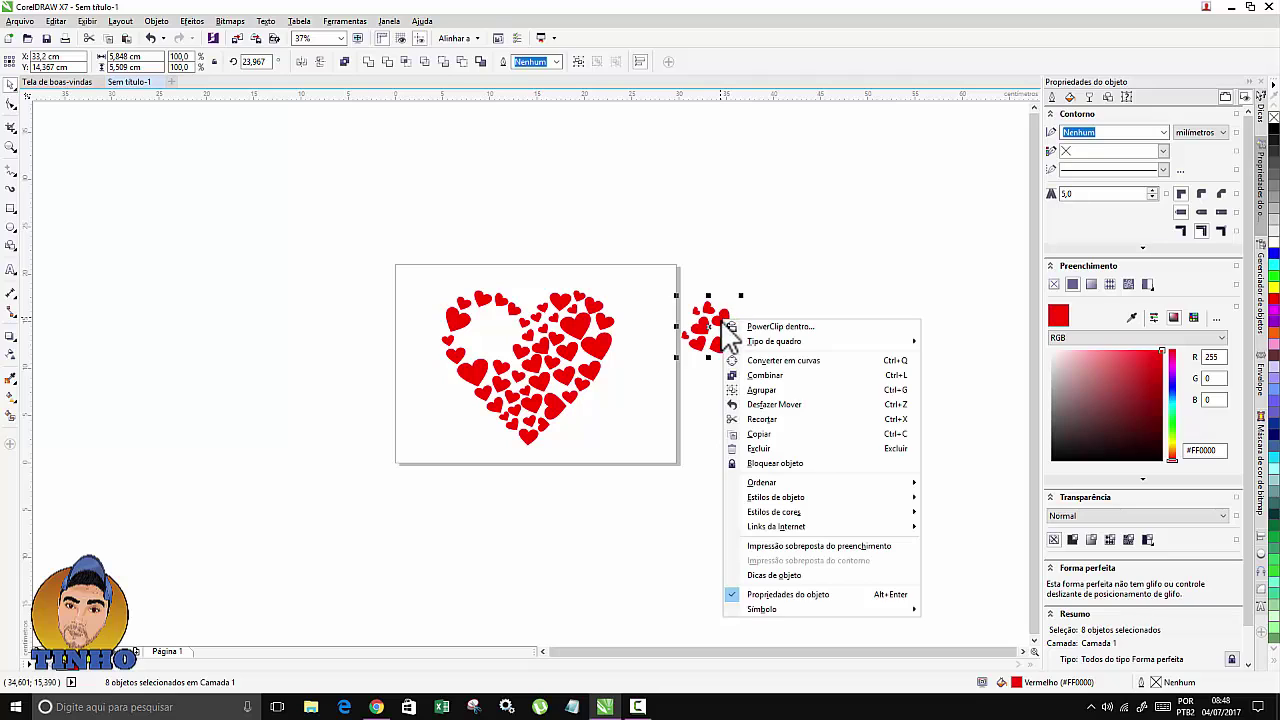
pyautogui.click(768, 418)
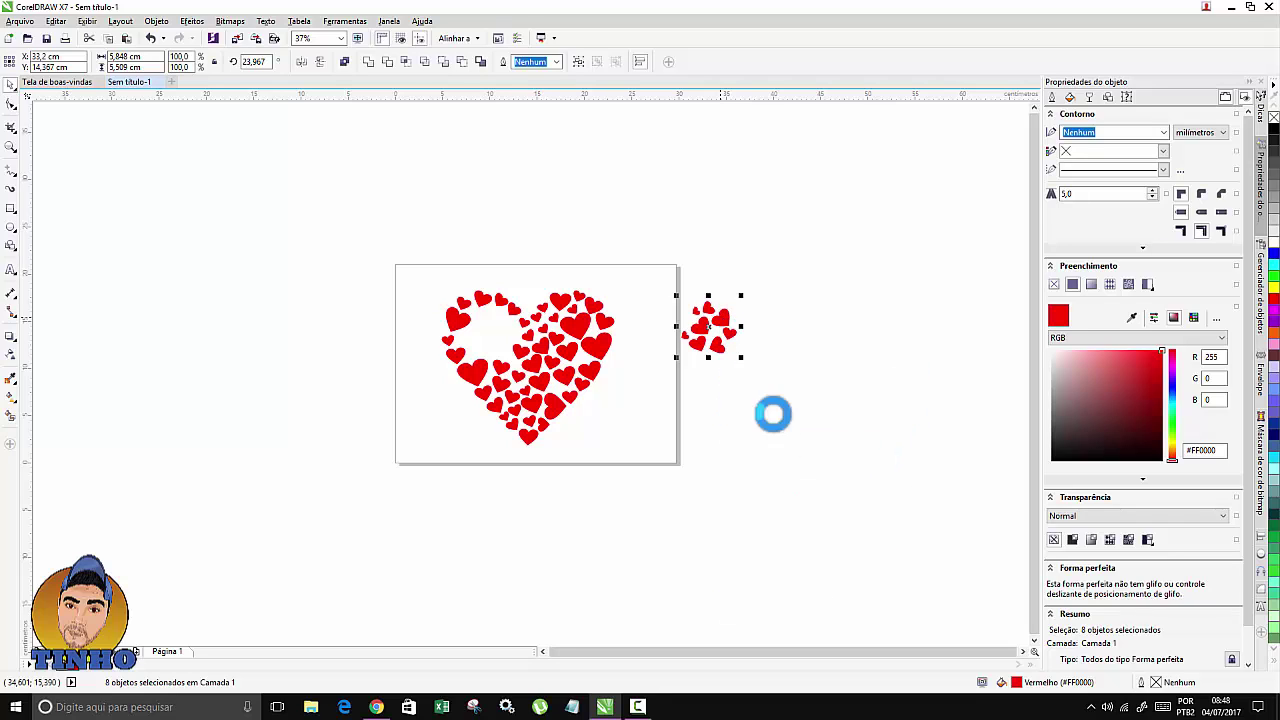
pyautogui.click(660, 325)
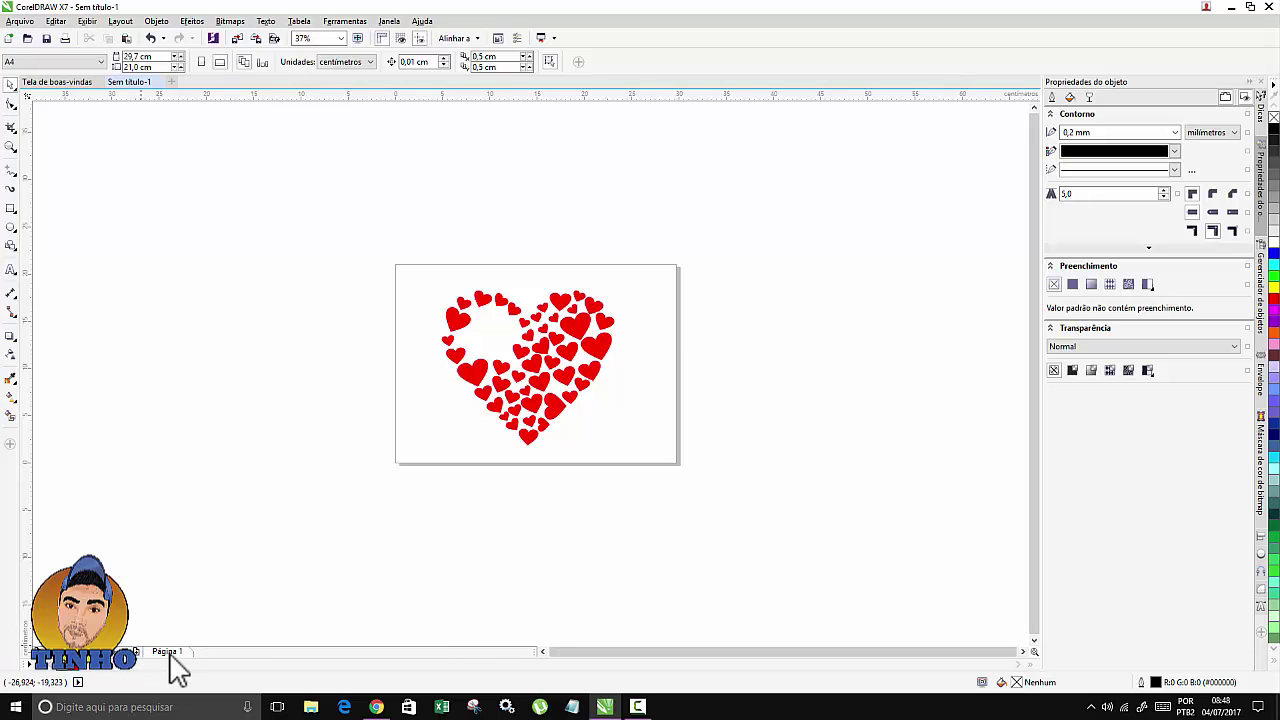
pyautogui.click(137, 652)
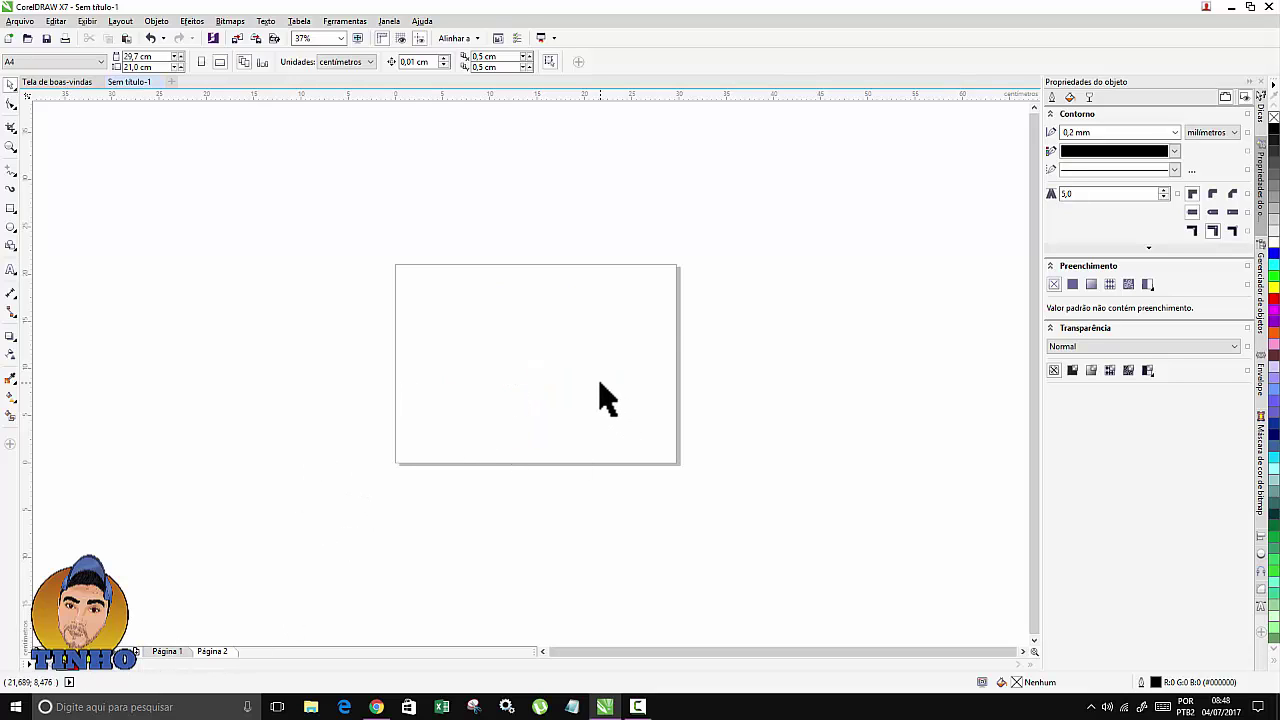
pyautogui.hotkey('ctrl', 'v')
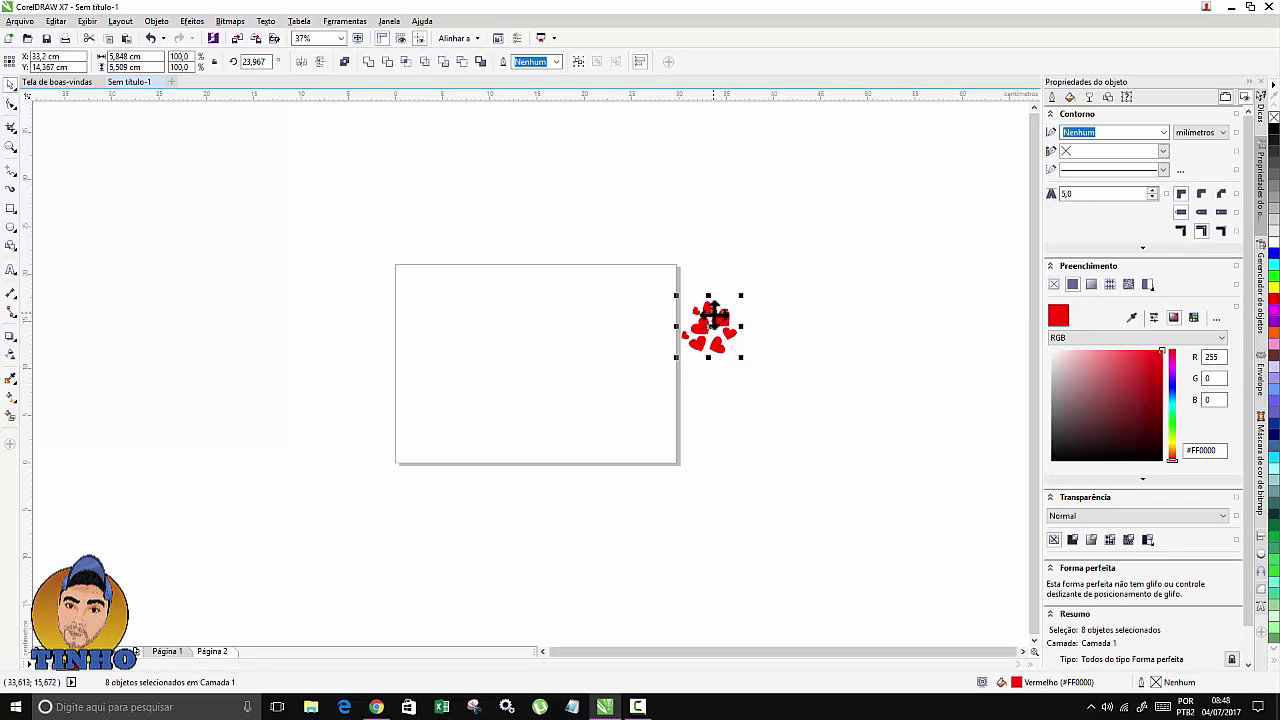
# Step: Move the pasted hearts onto the second page, enlarge them to about 7.2 by 6.8 cm, and place them near its centre
pyautogui.moveTo(712, 316); pyautogui.dragTo(559, 310)
pyautogui.moveTo(631, 345); pyautogui.dragTo(588, 343)
pyautogui.scroll(2, 588, 335)
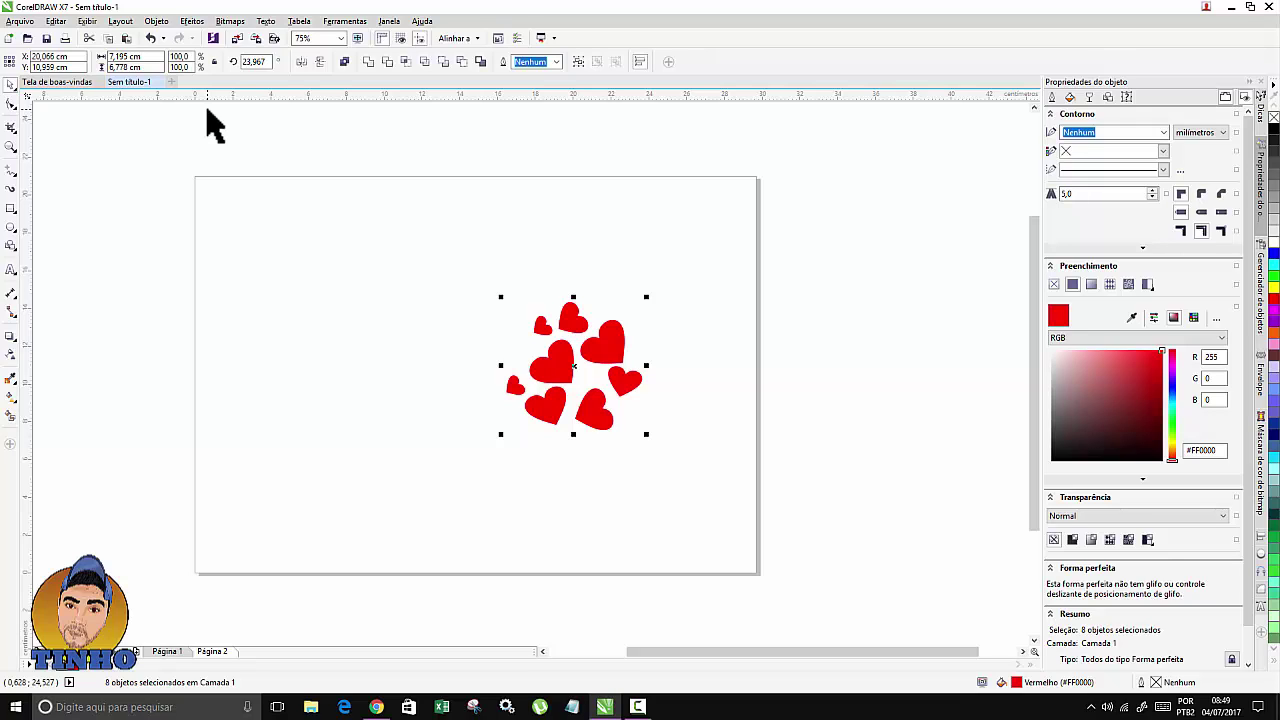
pyautogui.moveTo(596, 362); pyautogui.dragTo(530, 365)
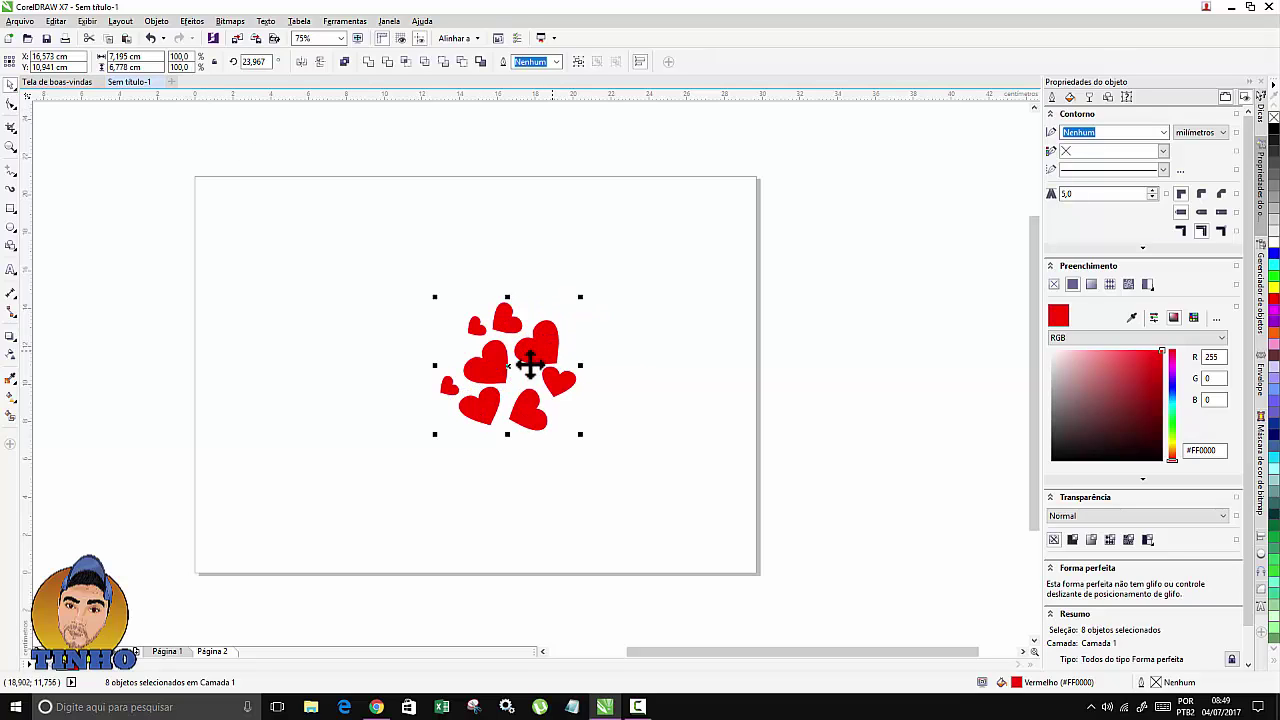
# Step: Return to the first page and add the artistic text "Meu Filho" above the large heart
pyautogui.click(166, 655)
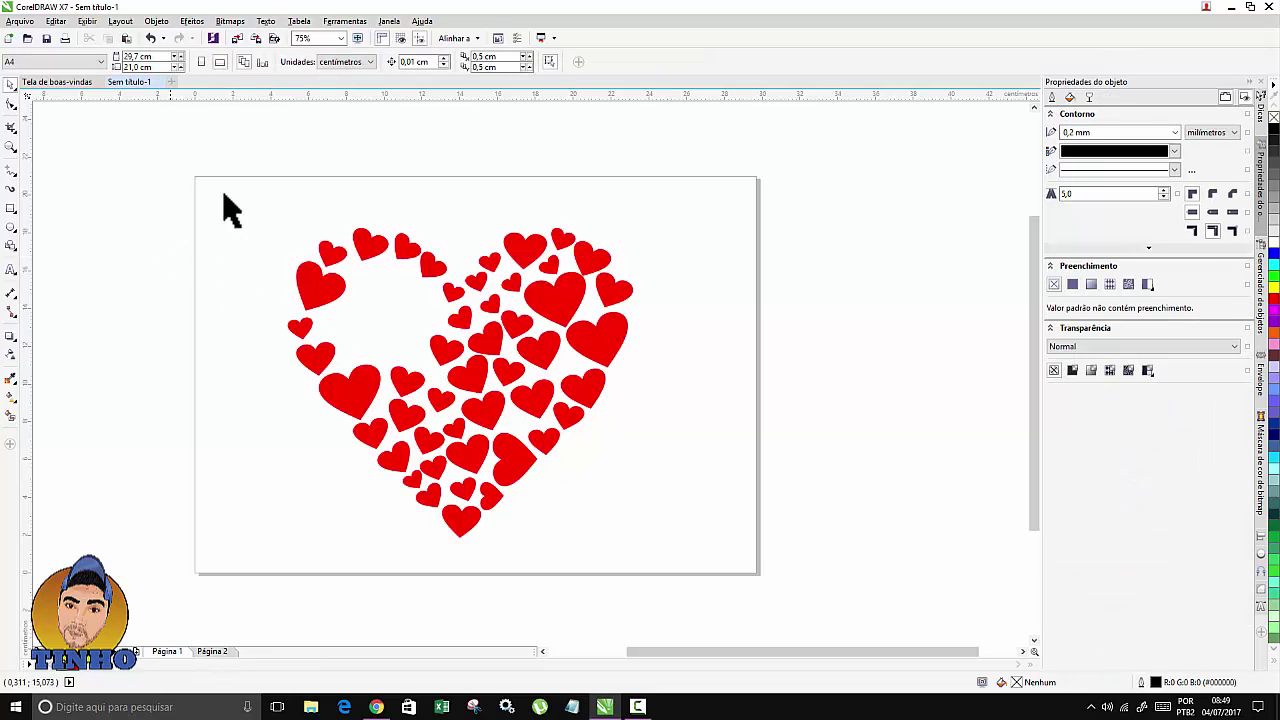
pyautogui.click(11, 272)
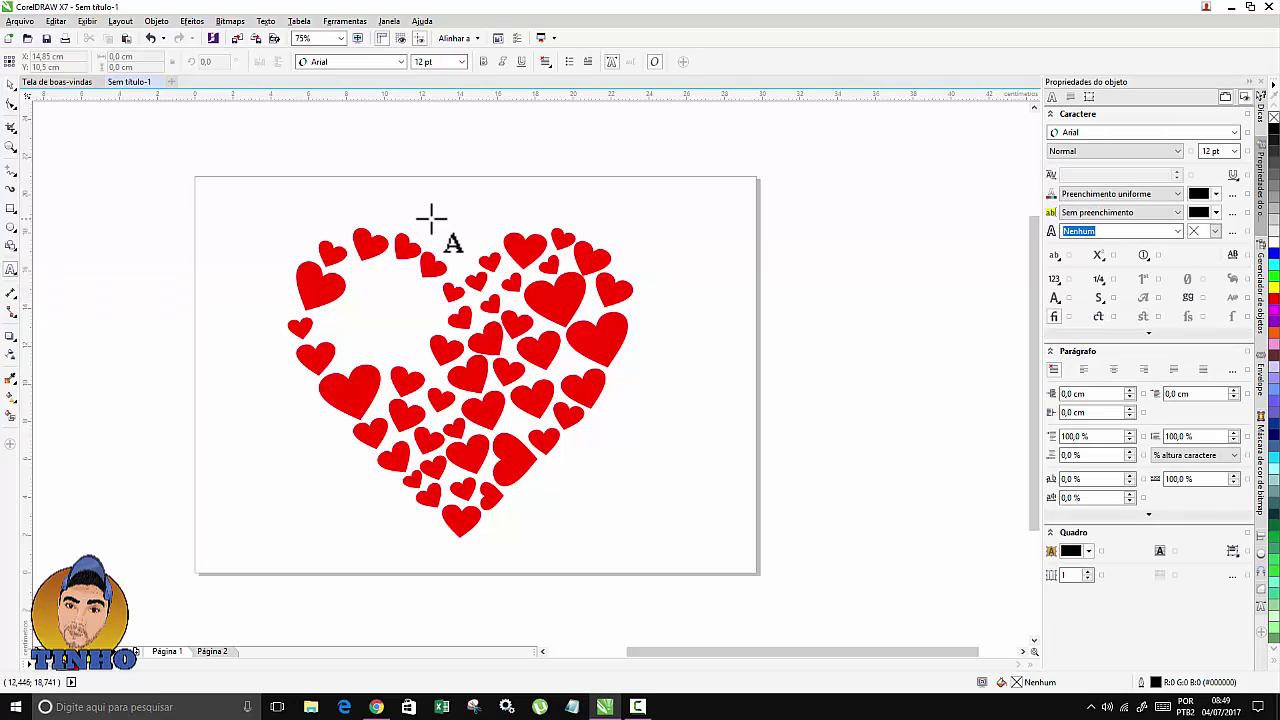
pyautogui.click(347, 202)
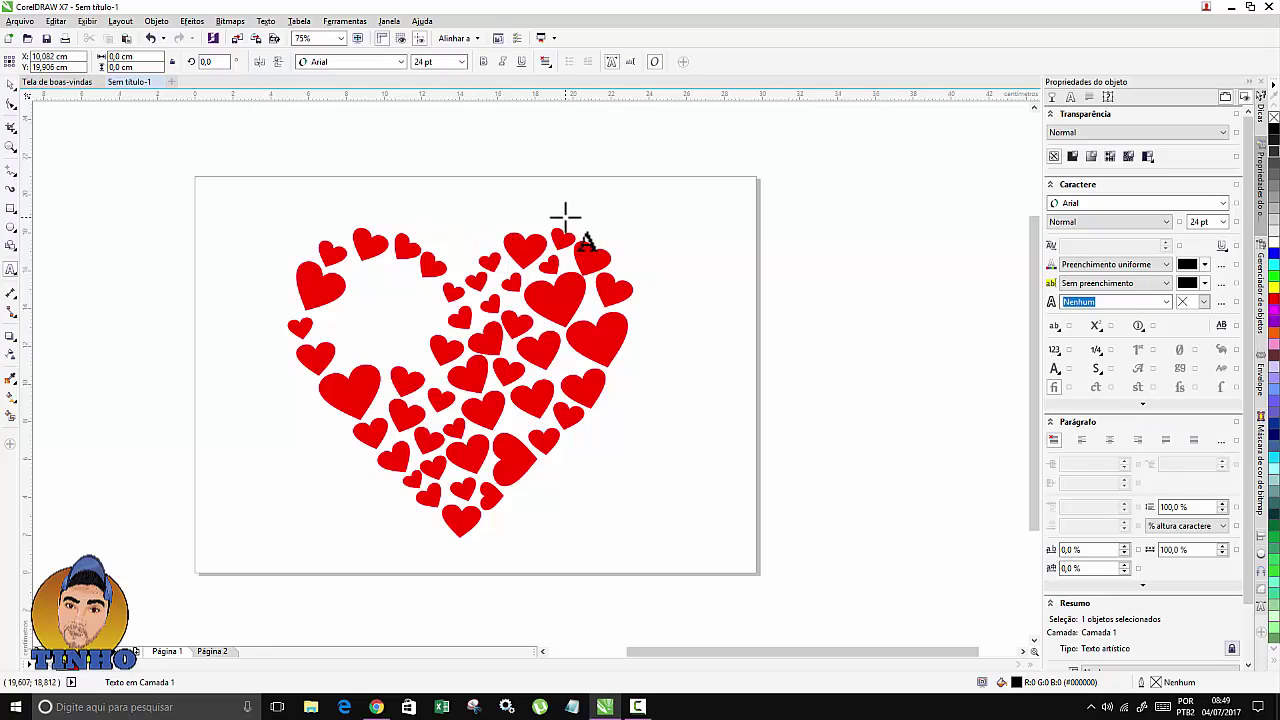
pyautogui.write('Meu Filho')
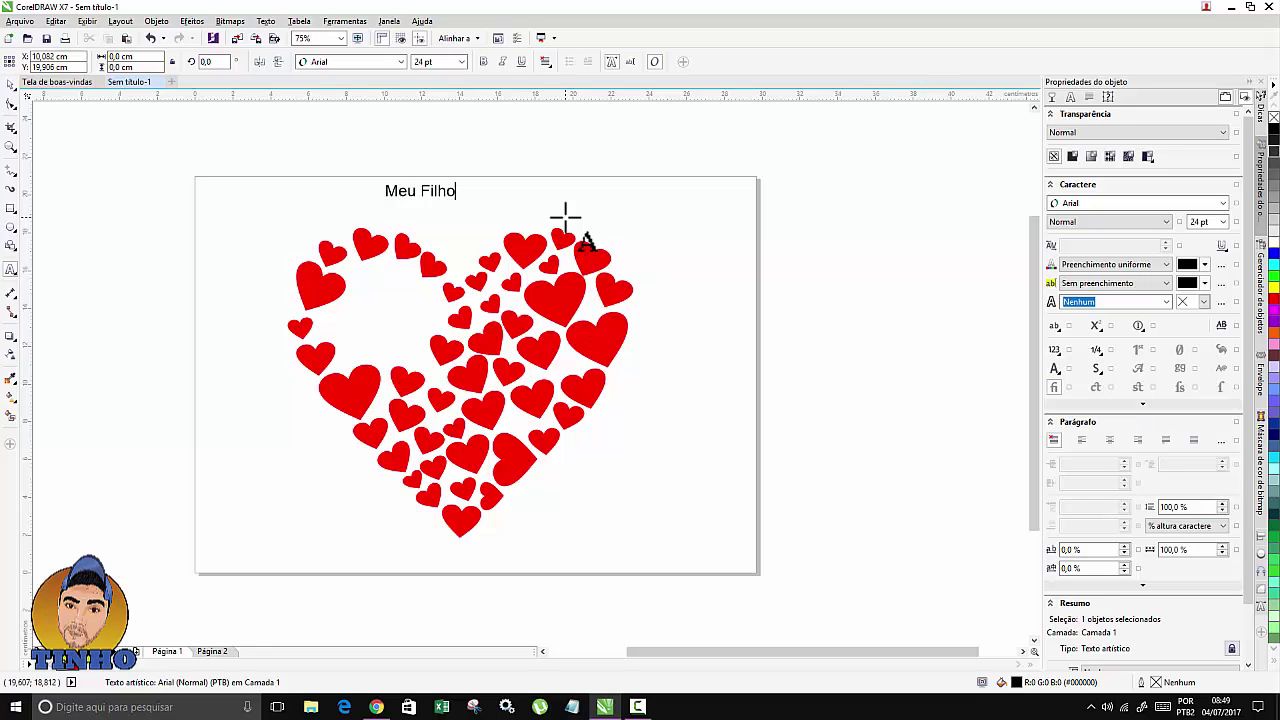
pyautogui.click(10, 85)
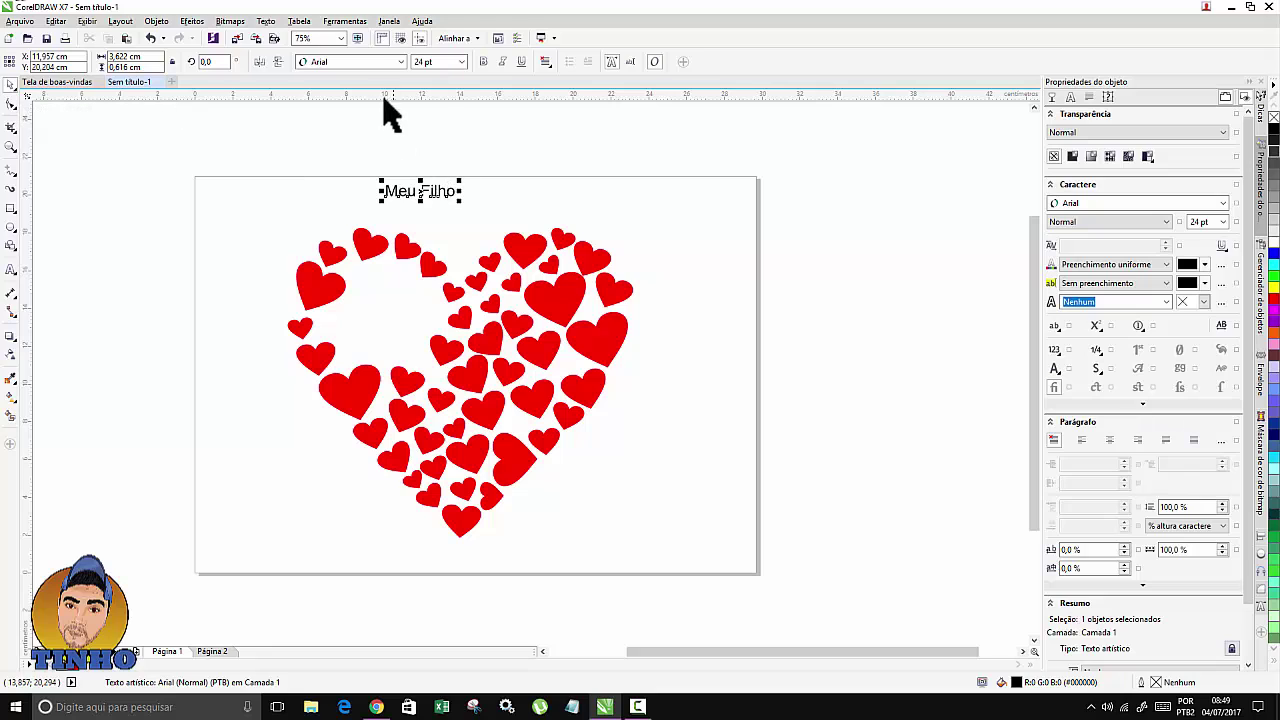
# Step: Set the "Meu Filho" text in Bernard MT Condensed and enlarge it to about 8.5 cm wide above the heart
pyautogui.click(401, 61)
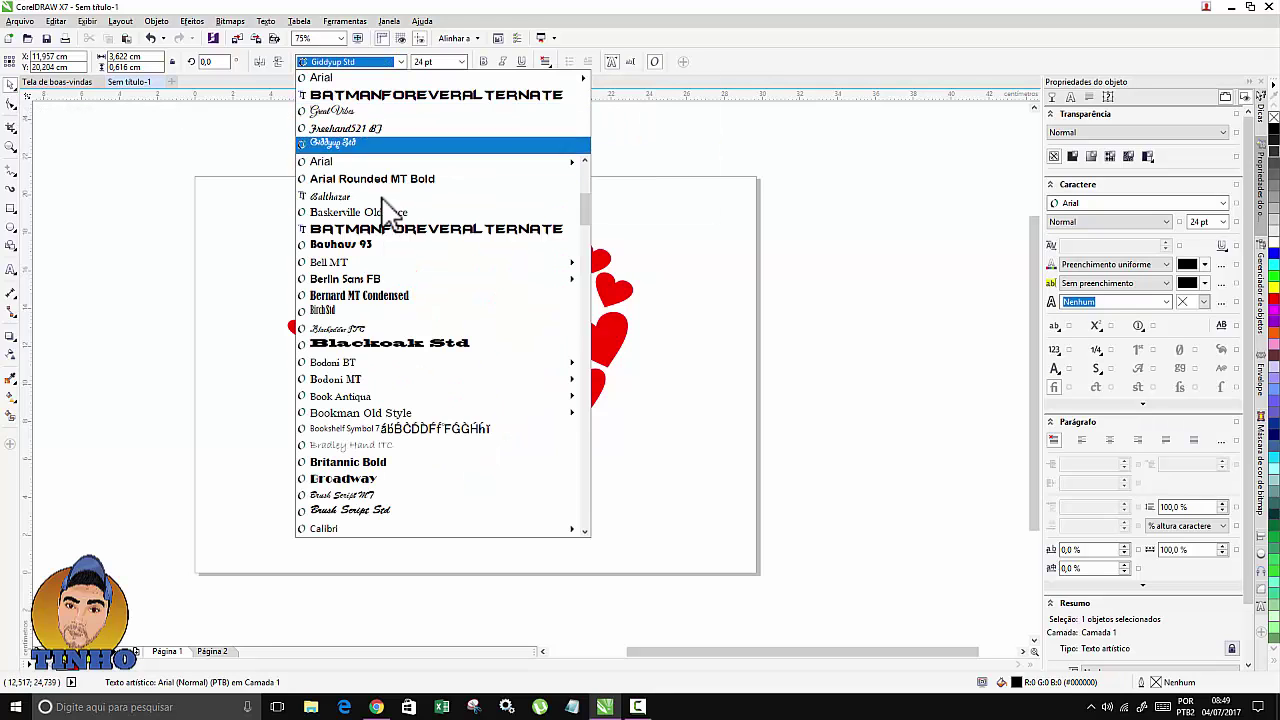
pyautogui.moveTo(407, 287)
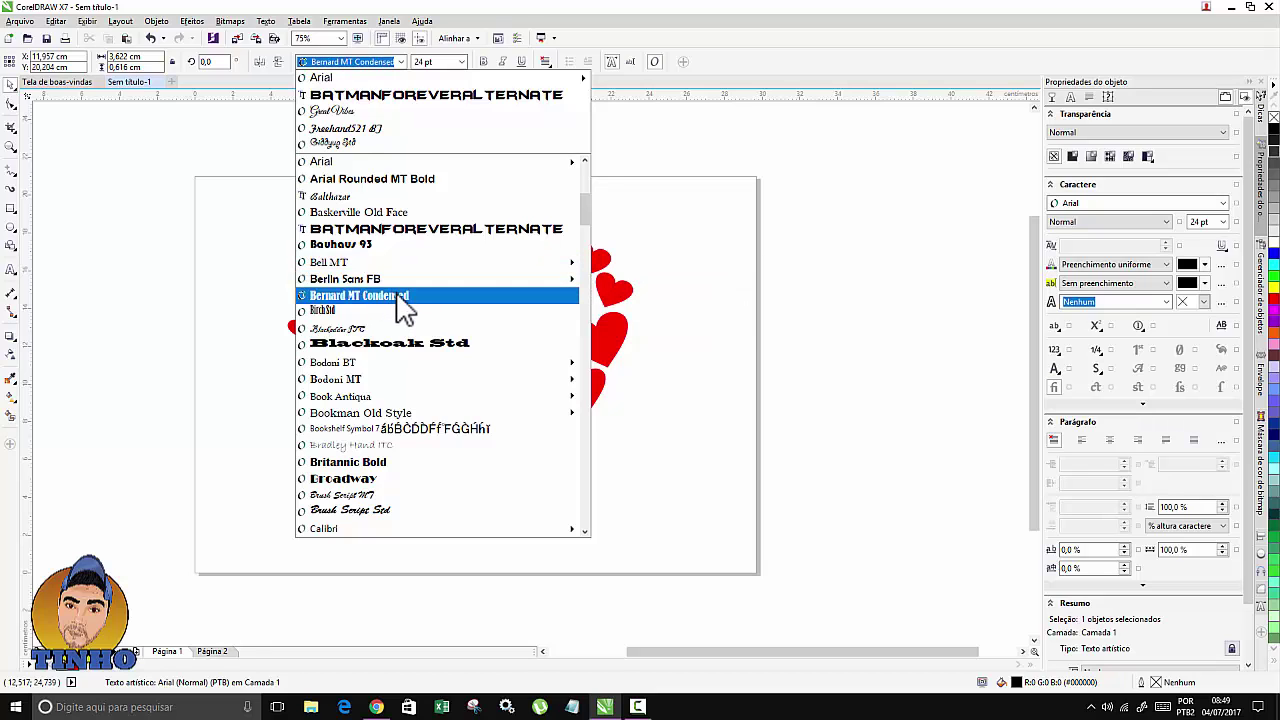
pyautogui.click(405, 297)
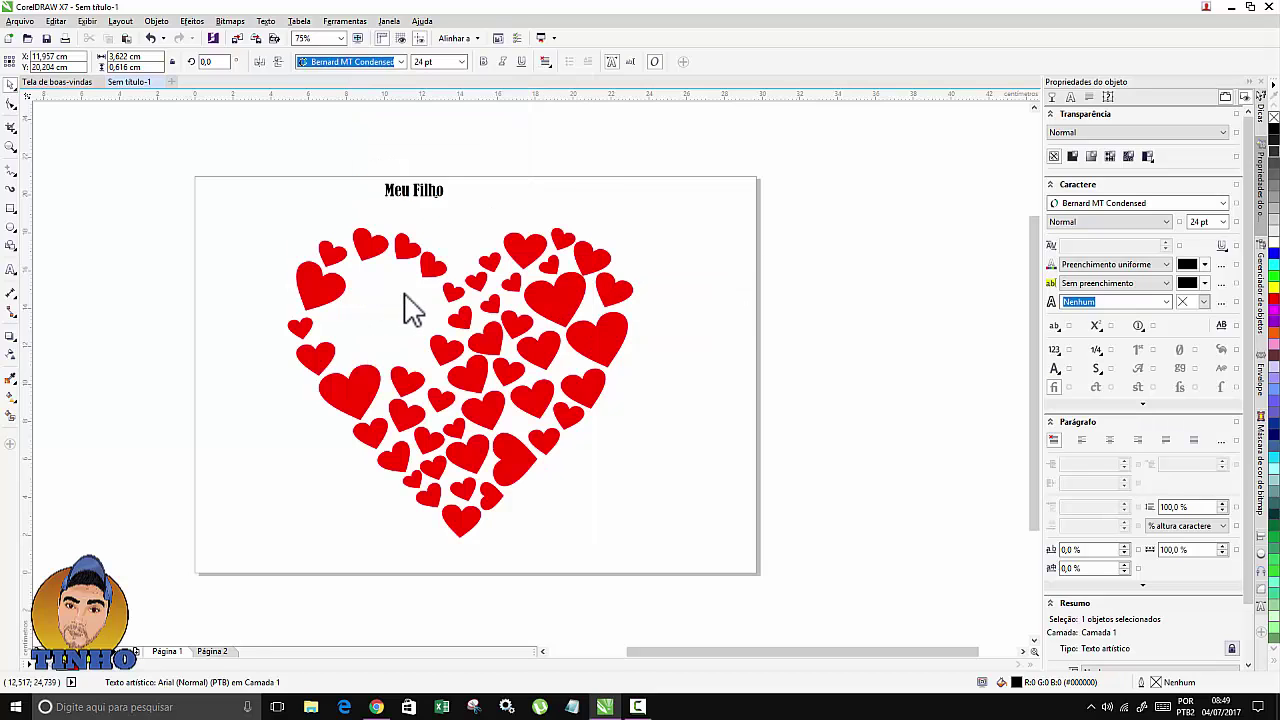
pyautogui.moveTo(449, 201); pyautogui.dragTo(551, 250)
pyautogui.moveTo(489, 197); pyautogui.dragTo(501, 209)
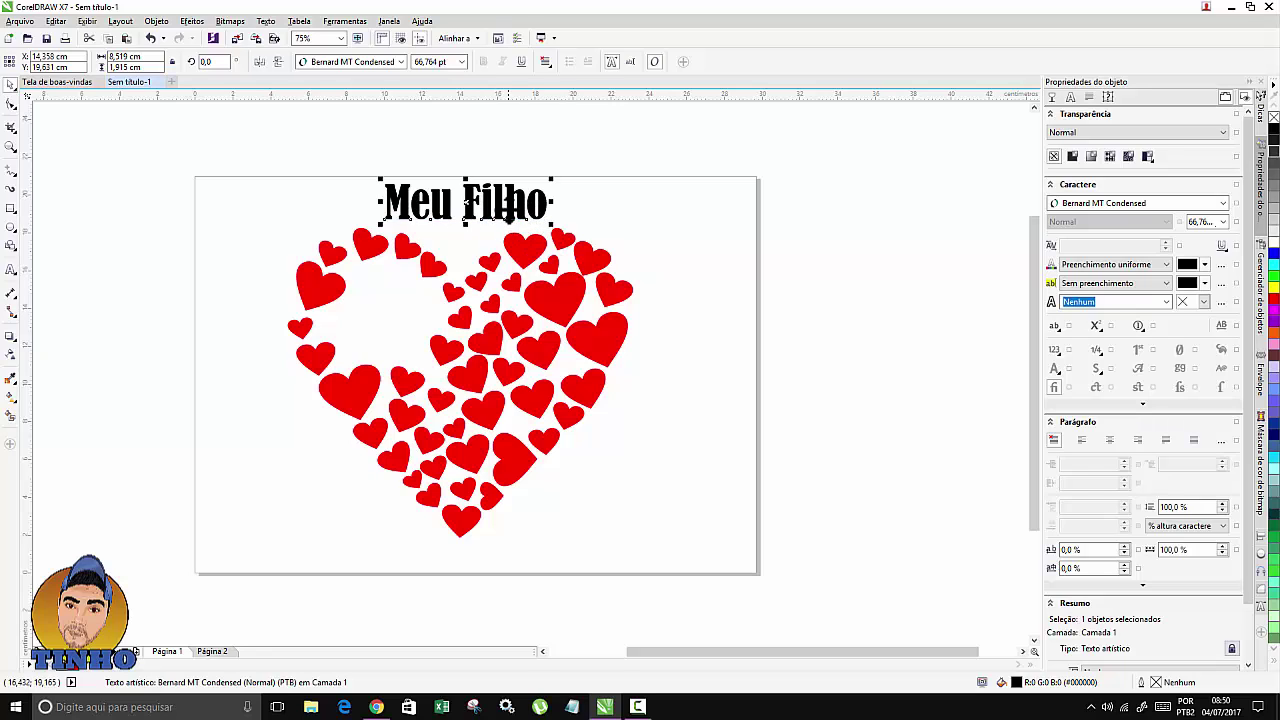
# Step: Place a copy of the "Meu Filho" text centred below the large heart, reworded as "Me completa"
pyautogui.moveTo(510, 215); pyautogui.dragTo(508, 572)
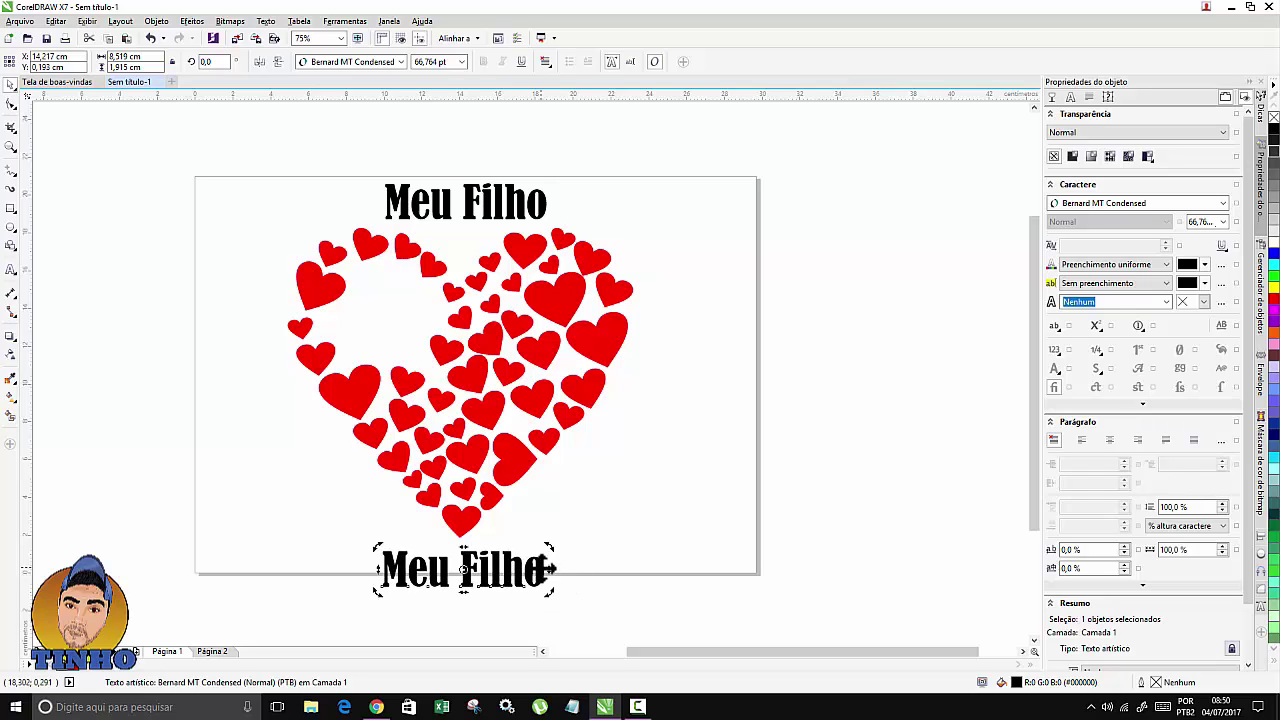
pyautogui.doubleClick(548, 569)
pyautogui.moveTo(548, 569); pyautogui.dragTo(402, 568)
pyautogui.hotkey('ctrl', 'c')
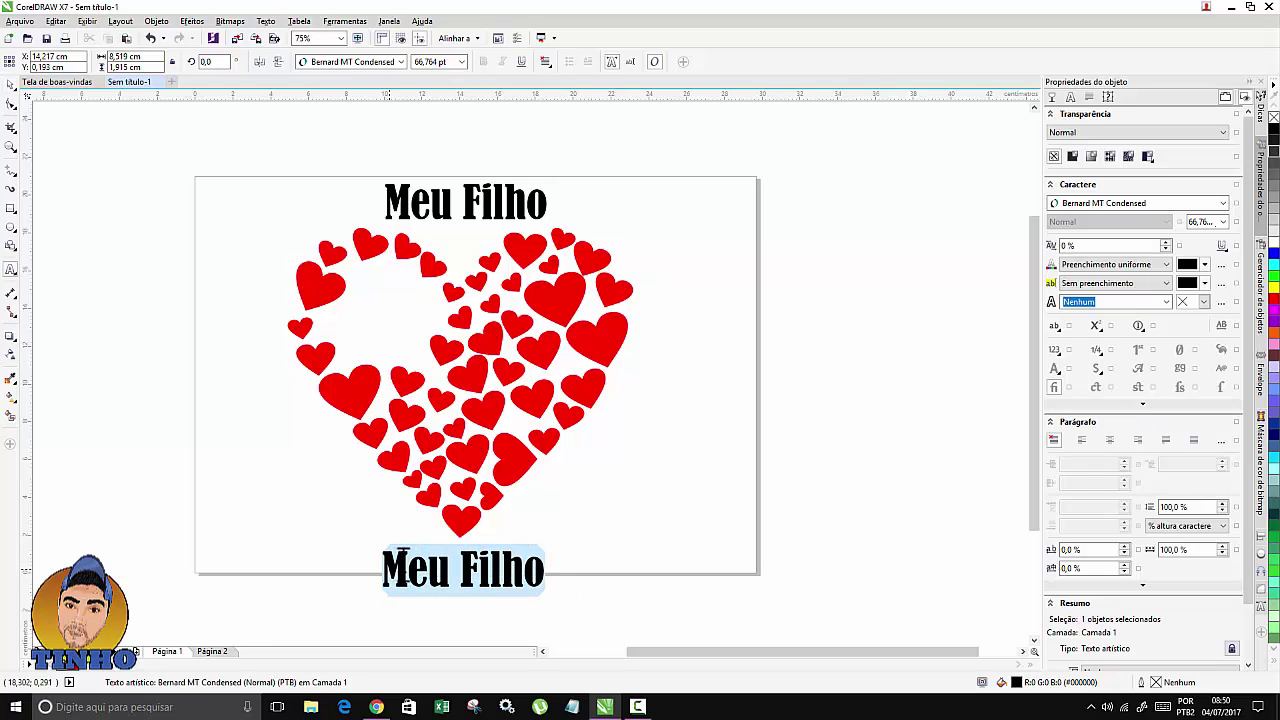
pyautogui.write('Me c')
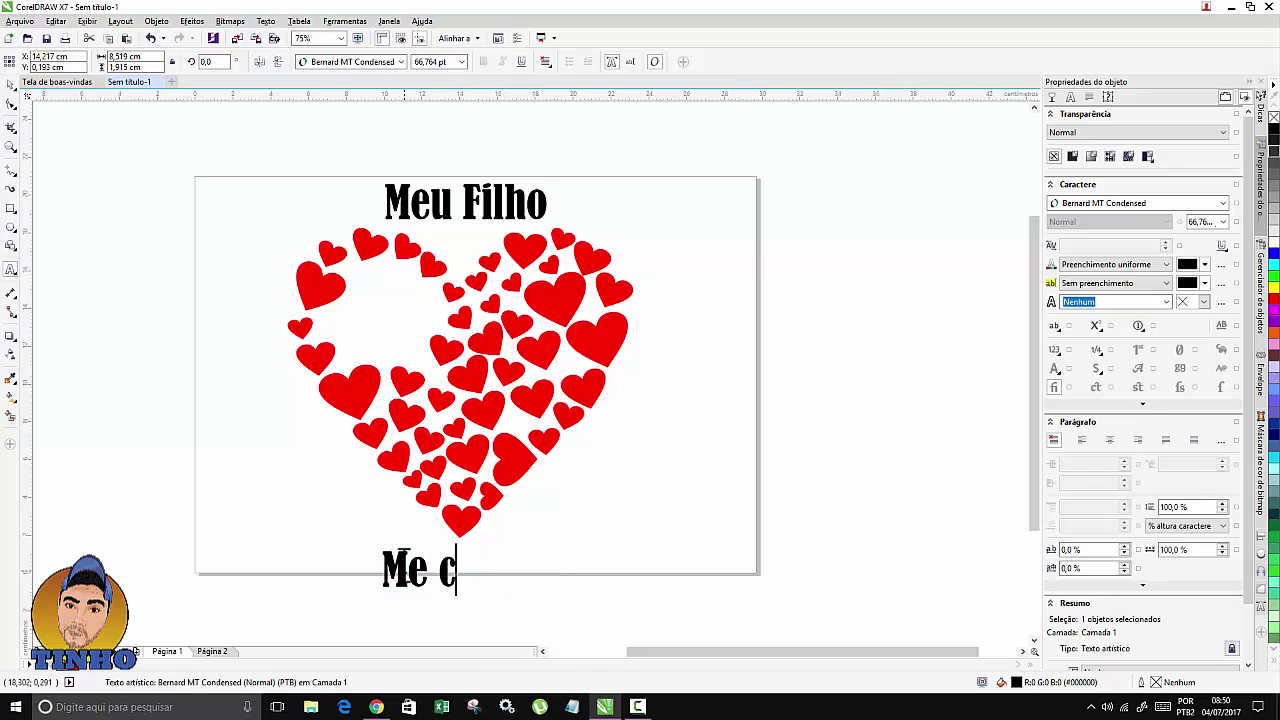
pyautogui.write('ompleta')
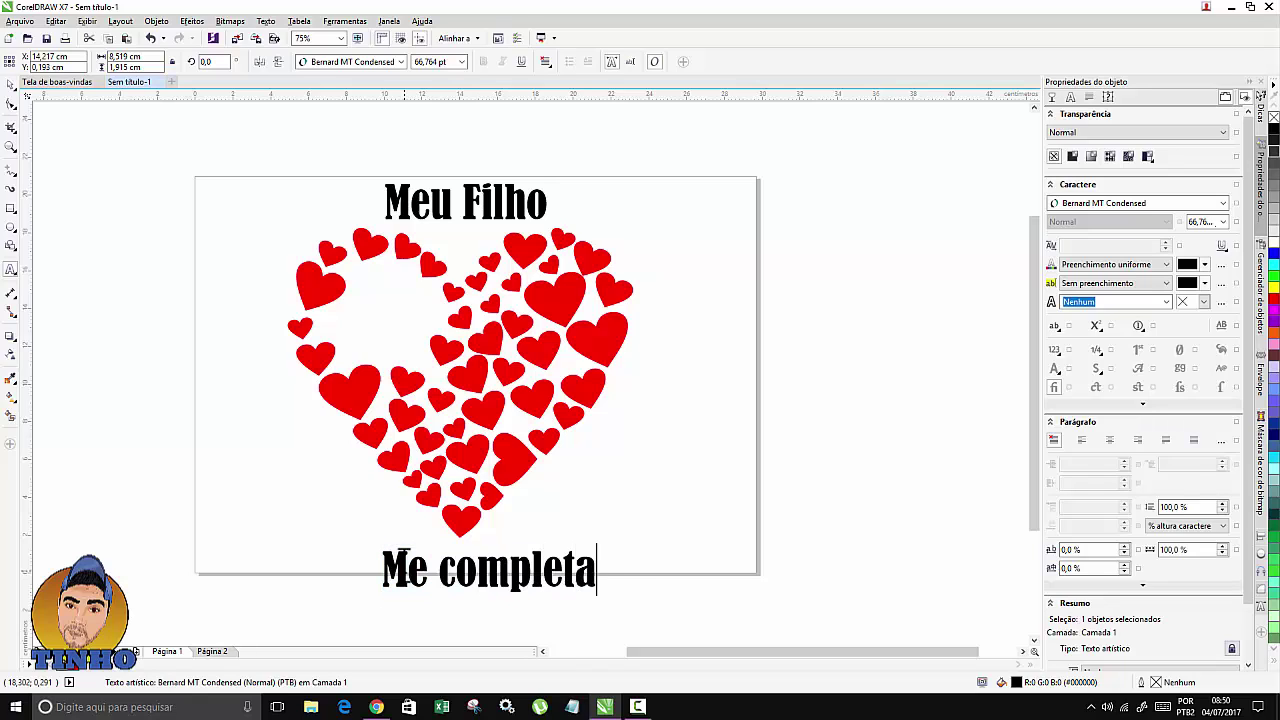
pyautogui.click(11, 84)
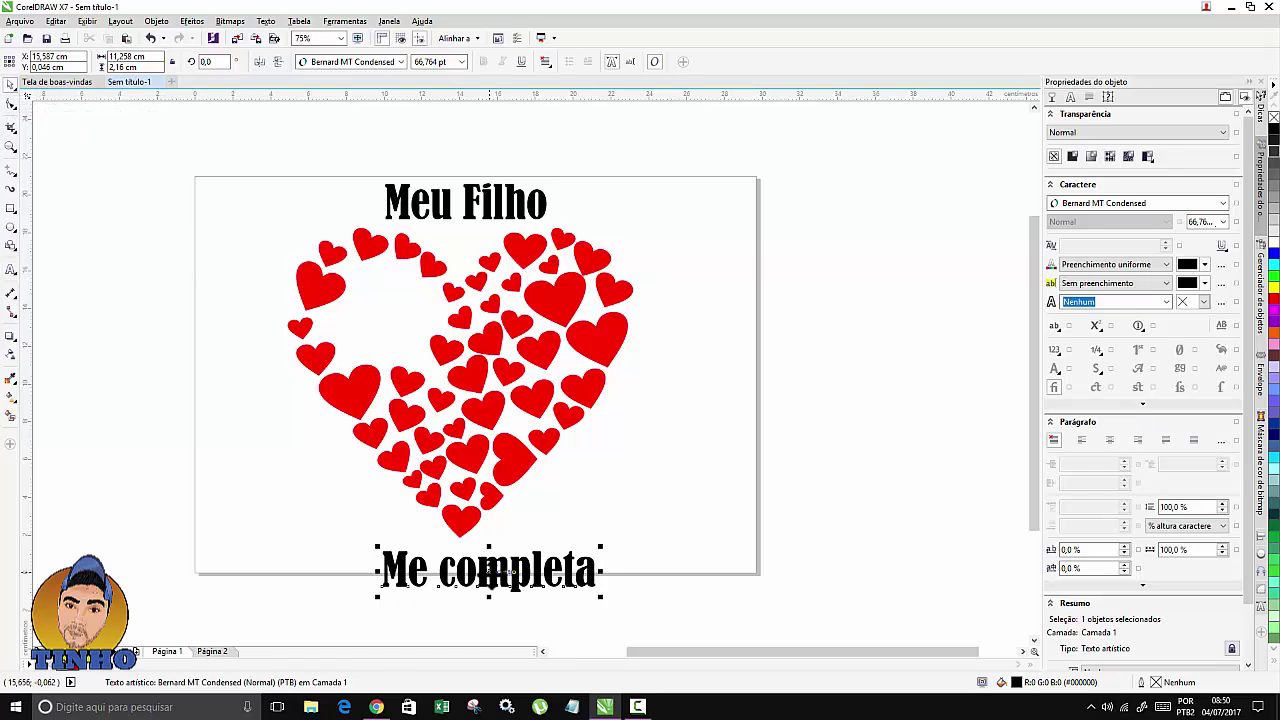
pyautogui.moveTo(488, 570); pyautogui.dragTo(465, 564)
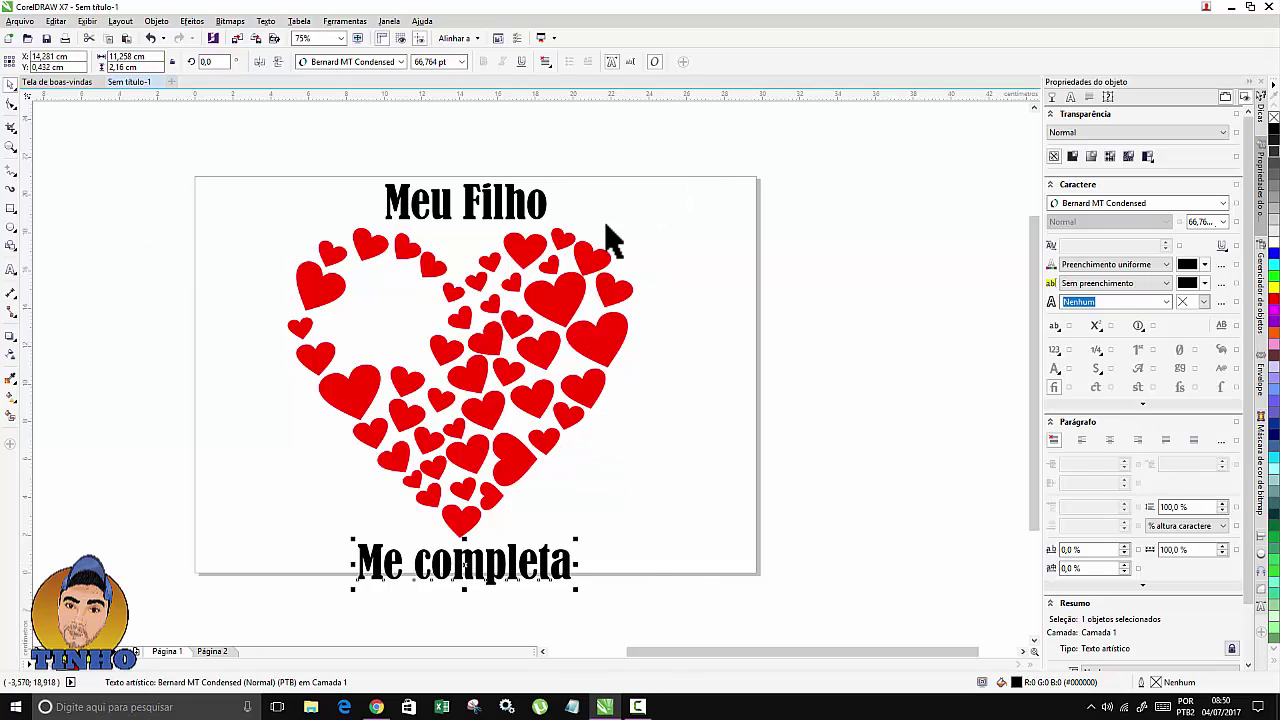
# Step: Scale the heart and both texts down together to about 17.1 by 19.9 cm so they fit within the page
pyautogui.moveTo(129, 139); pyautogui.dragTo(762, 626)
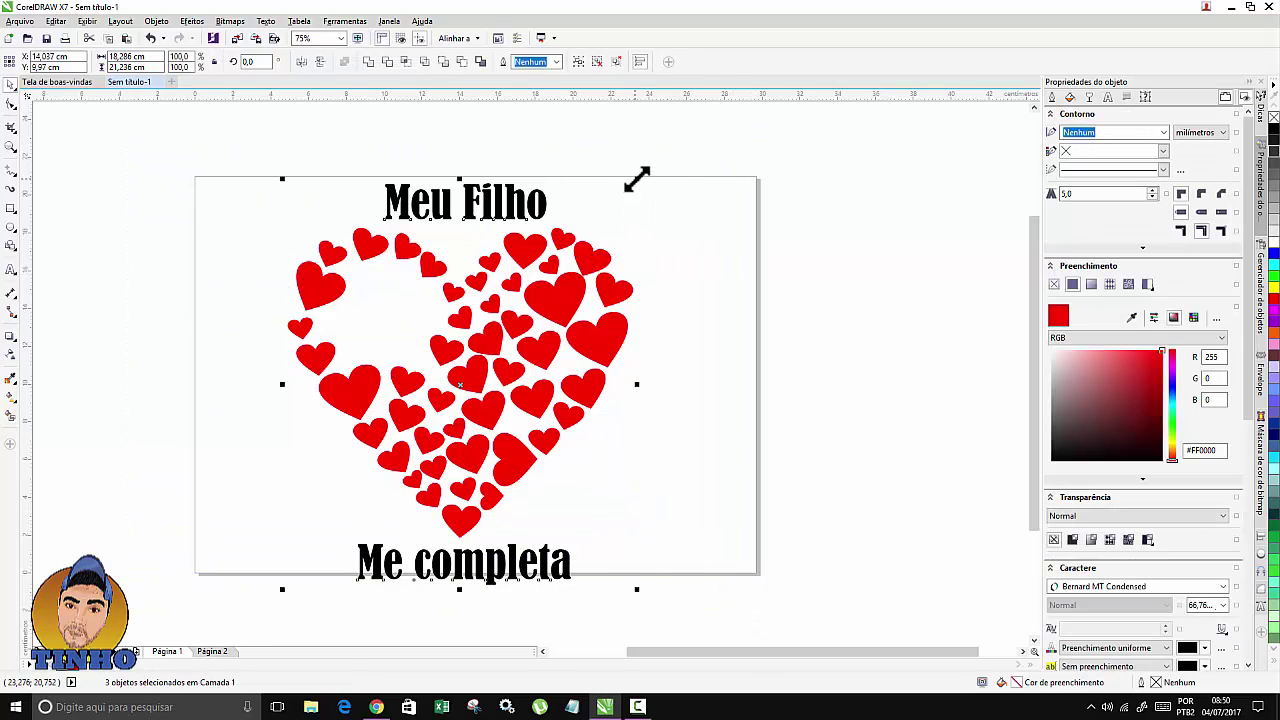
pyautogui.moveTo(636, 178); pyautogui.dragTo(618, 200)
pyautogui.moveTo(556, 325); pyautogui.dragTo(568, 309)
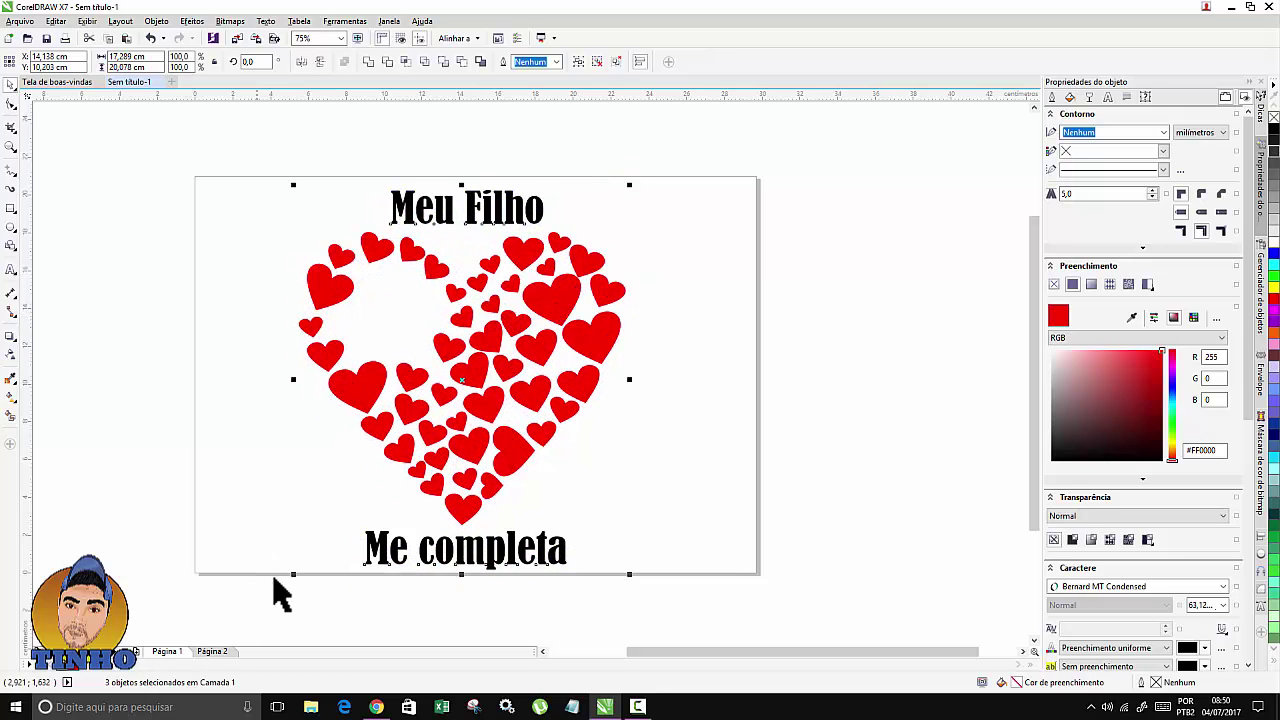
pyautogui.moveTo(294, 572); pyautogui.dragTo(297, 572)
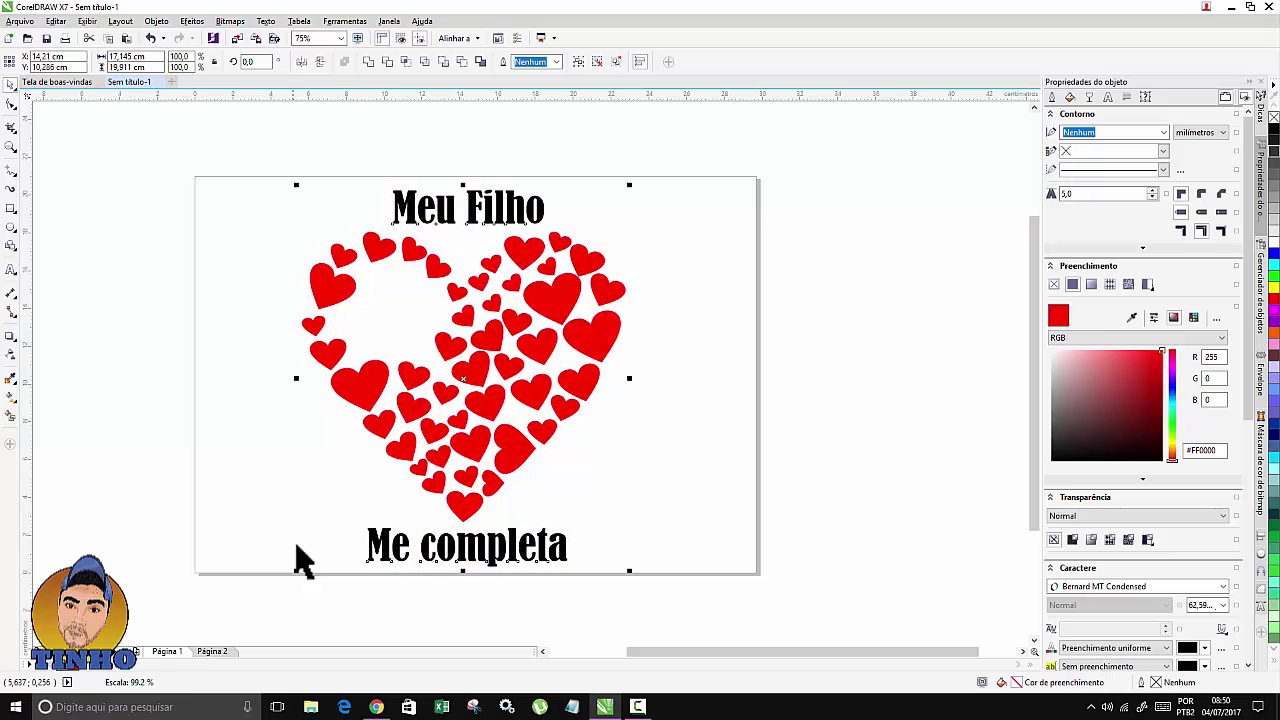
pyautogui.click(245, 340)
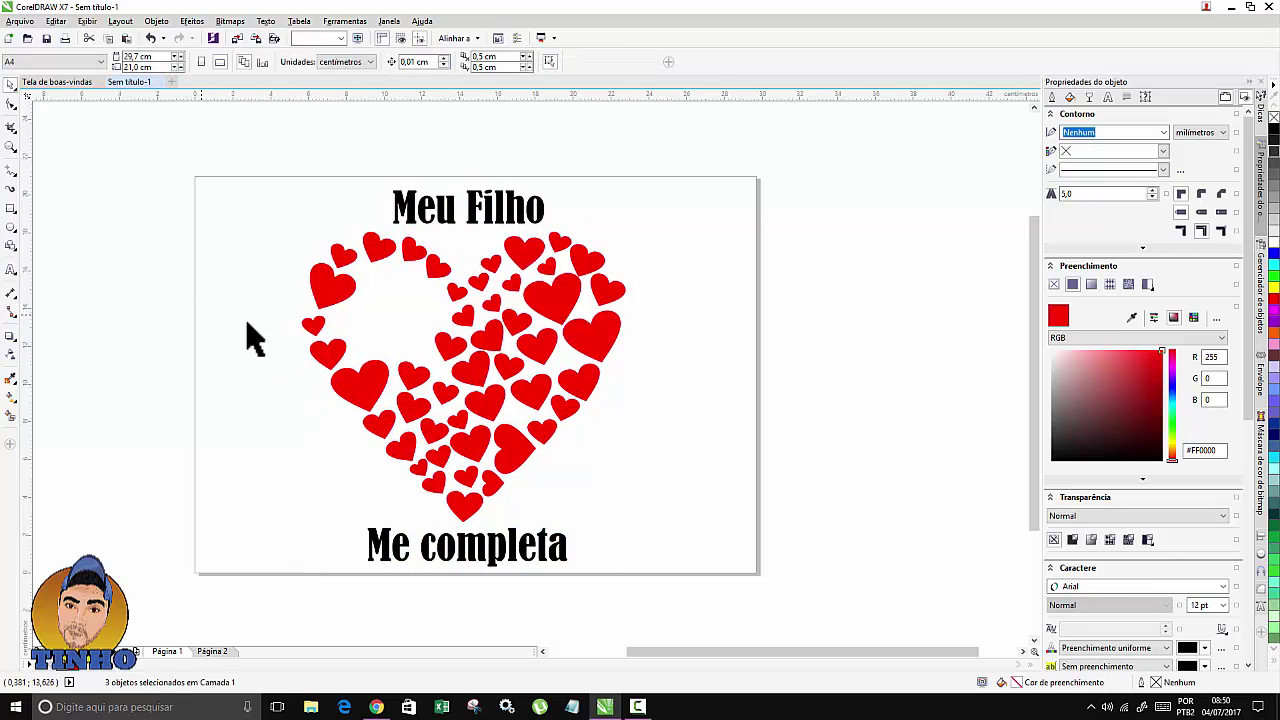
# Step: Copy the "Meu Filho" text from the first page and paste it onto the second page
pyautogui.click(505, 222)
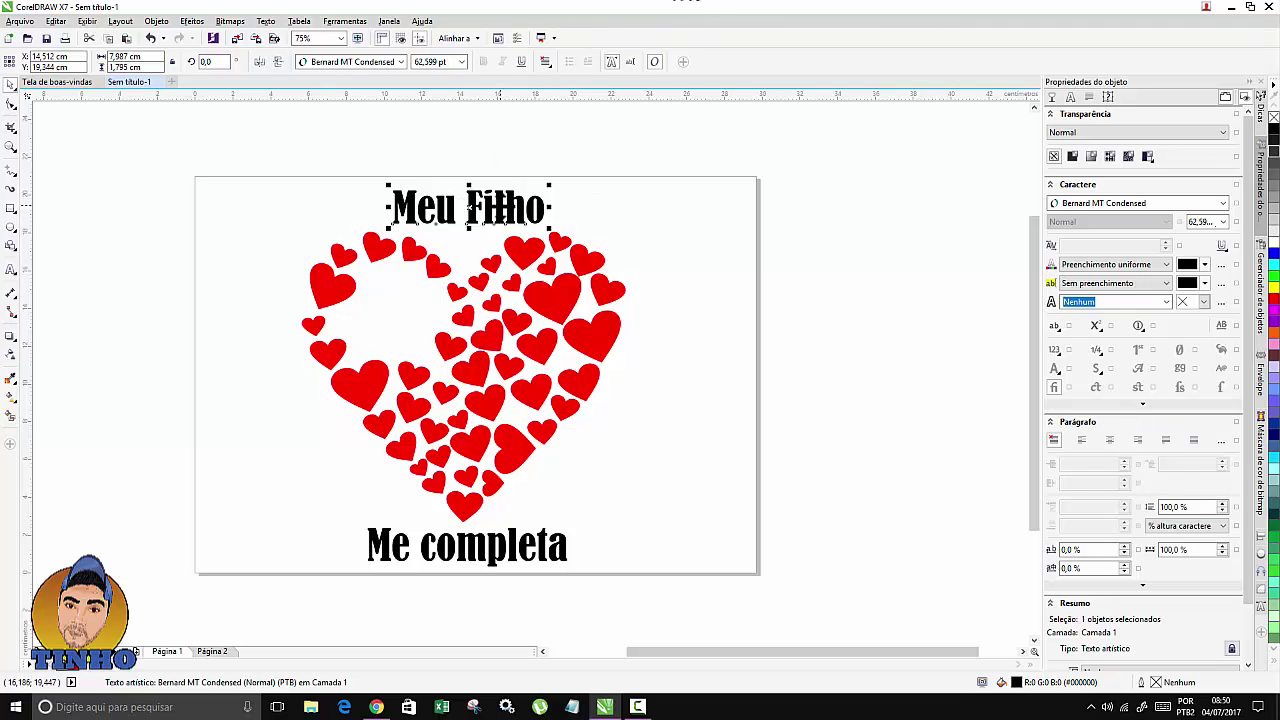
pyautogui.rightClick(500, 208)
pyautogui.click(540, 328)
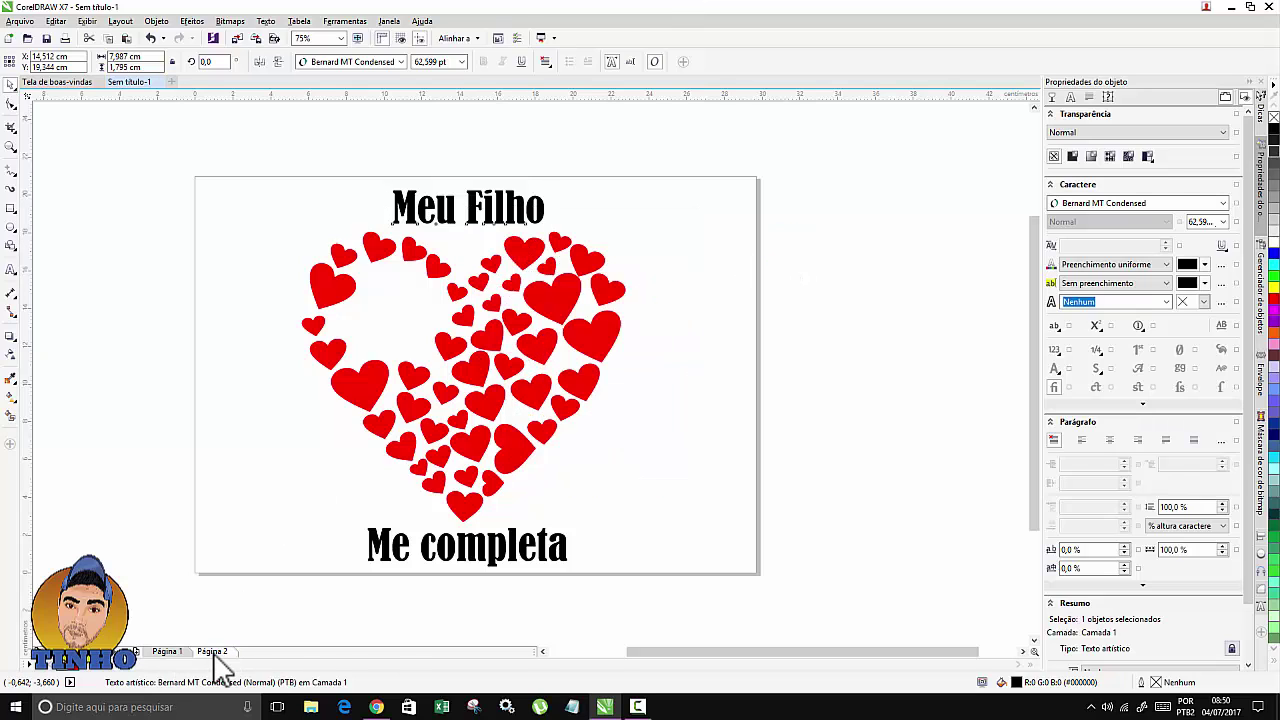
pyautogui.click(212, 651)
pyautogui.rightClick(440, 232)
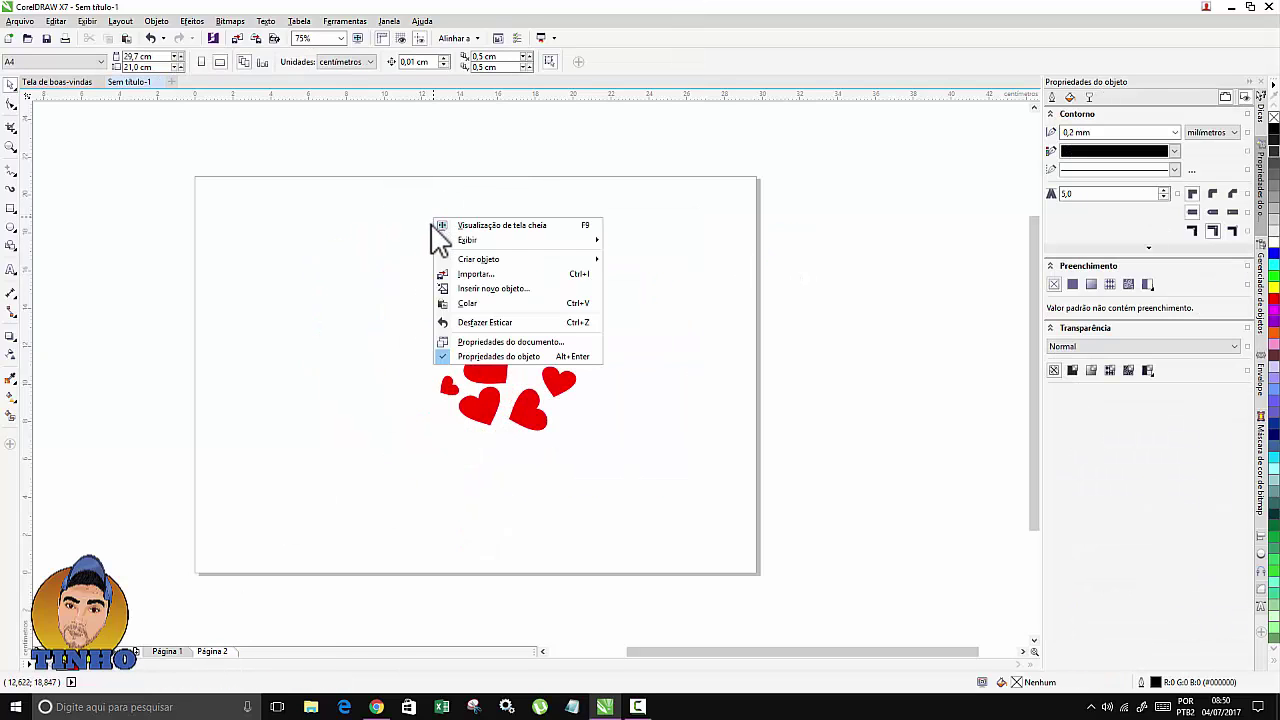
pyautogui.click(472, 304)
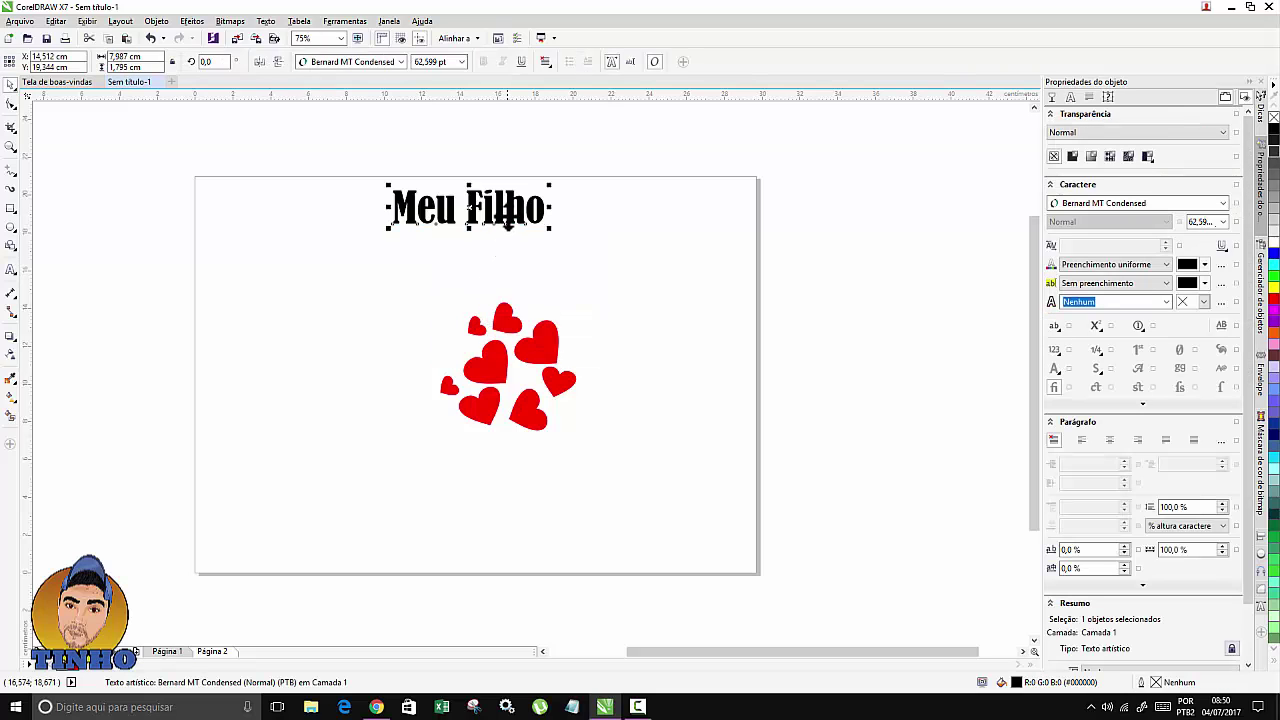
# Step: Change the pasted text to "Eu completo" and centre it just above the small hearts
pyautogui.moveTo(508, 213); pyautogui.dragTo(440, 230)
pyautogui.click(514, 240)
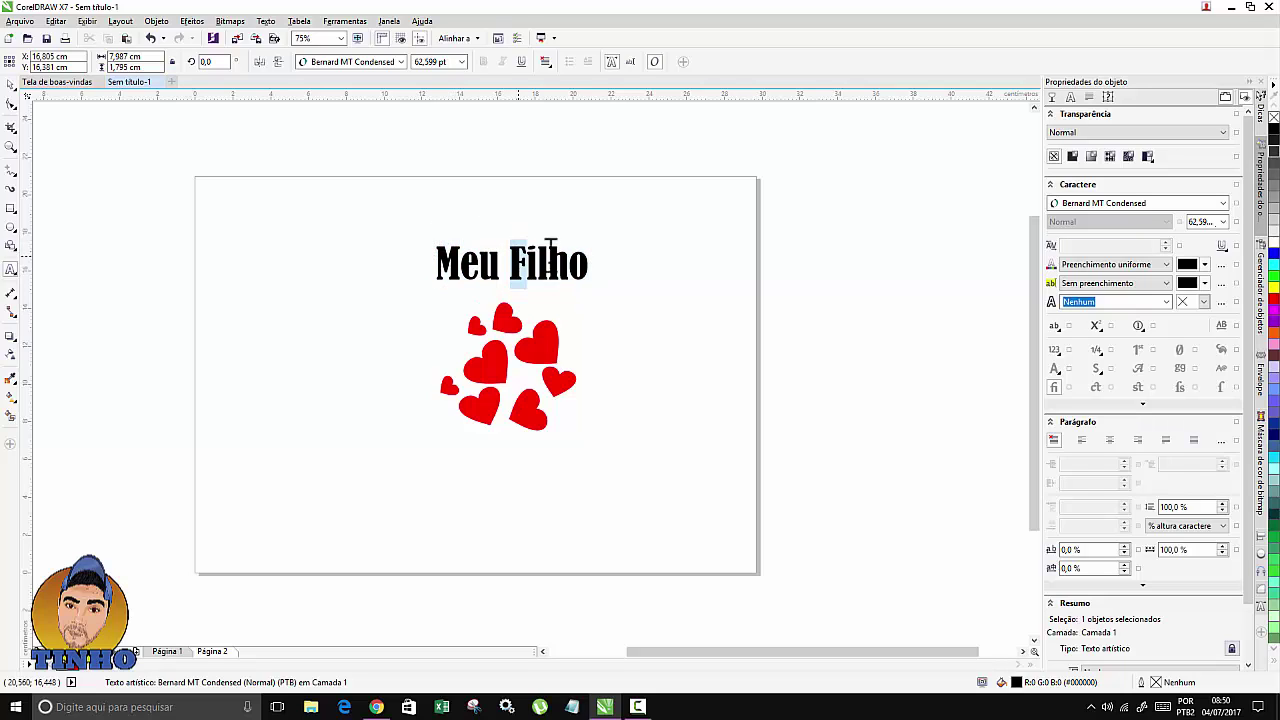
pyautogui.click(589, 262)
pyautogui.moveTo(589, 262); pyautogui.dragTo(440, 237)
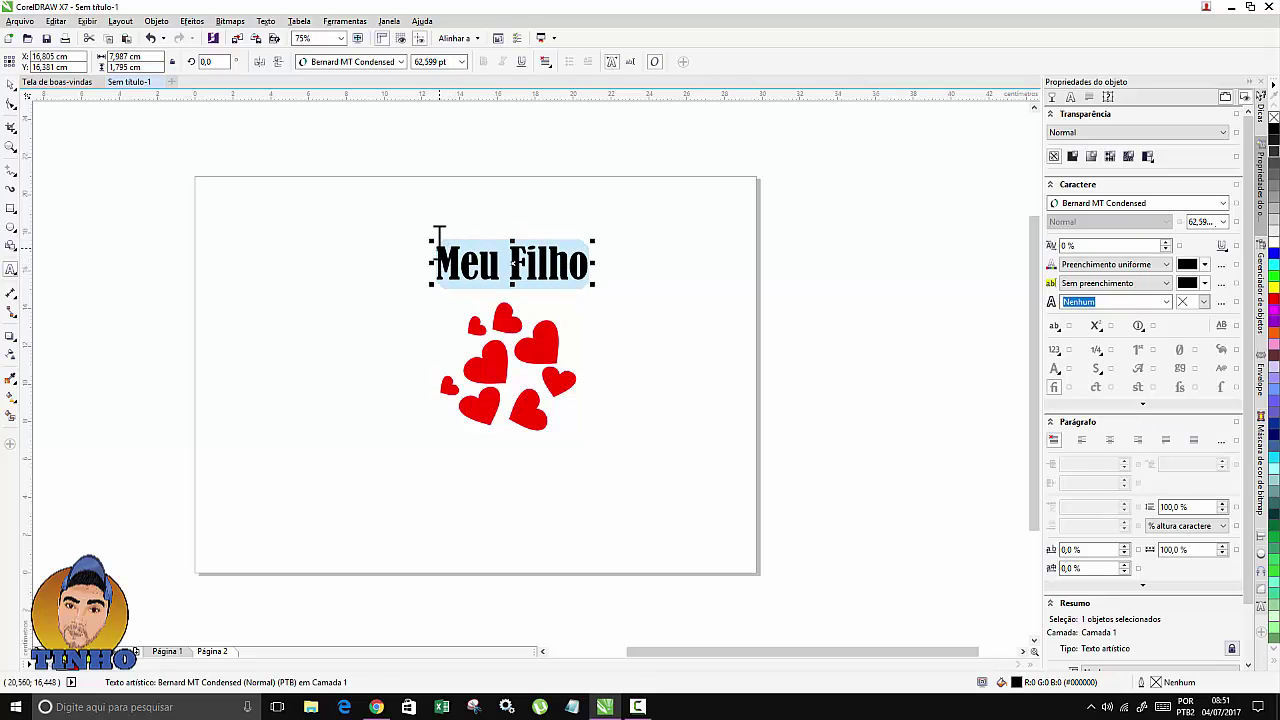
pyautogui.write('Eu completo')
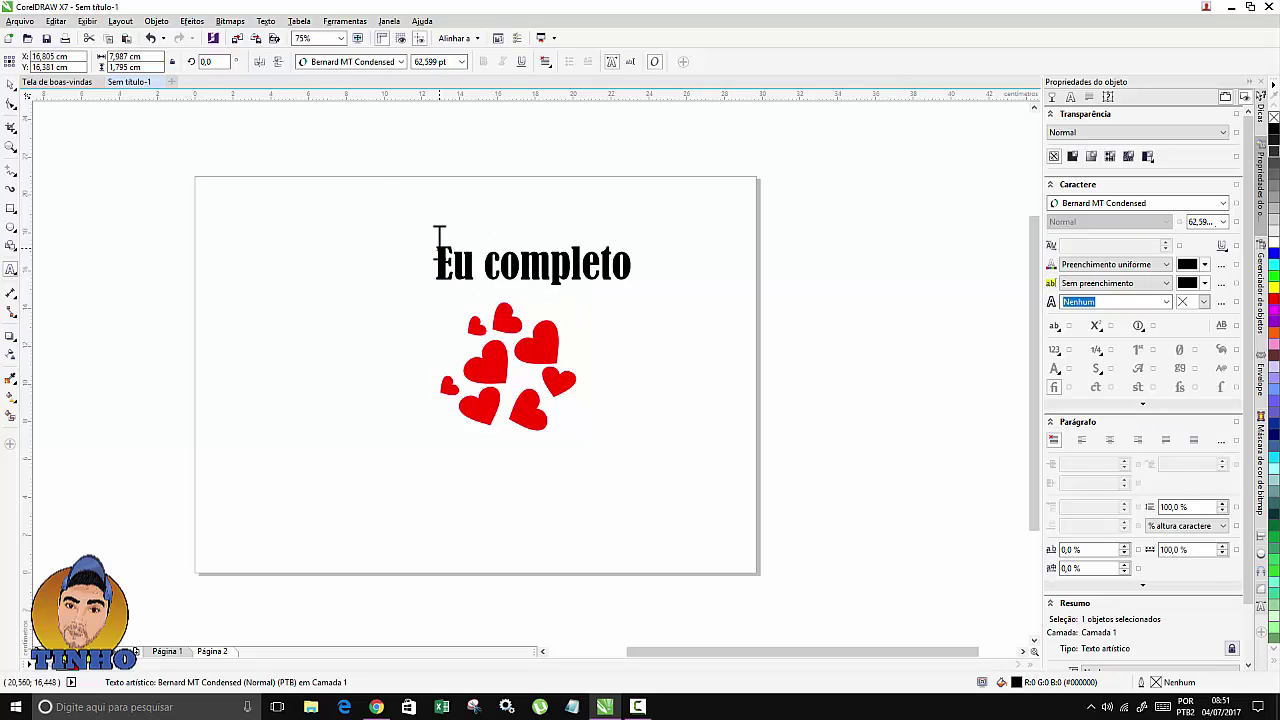
pyautogui.click(10, 84)
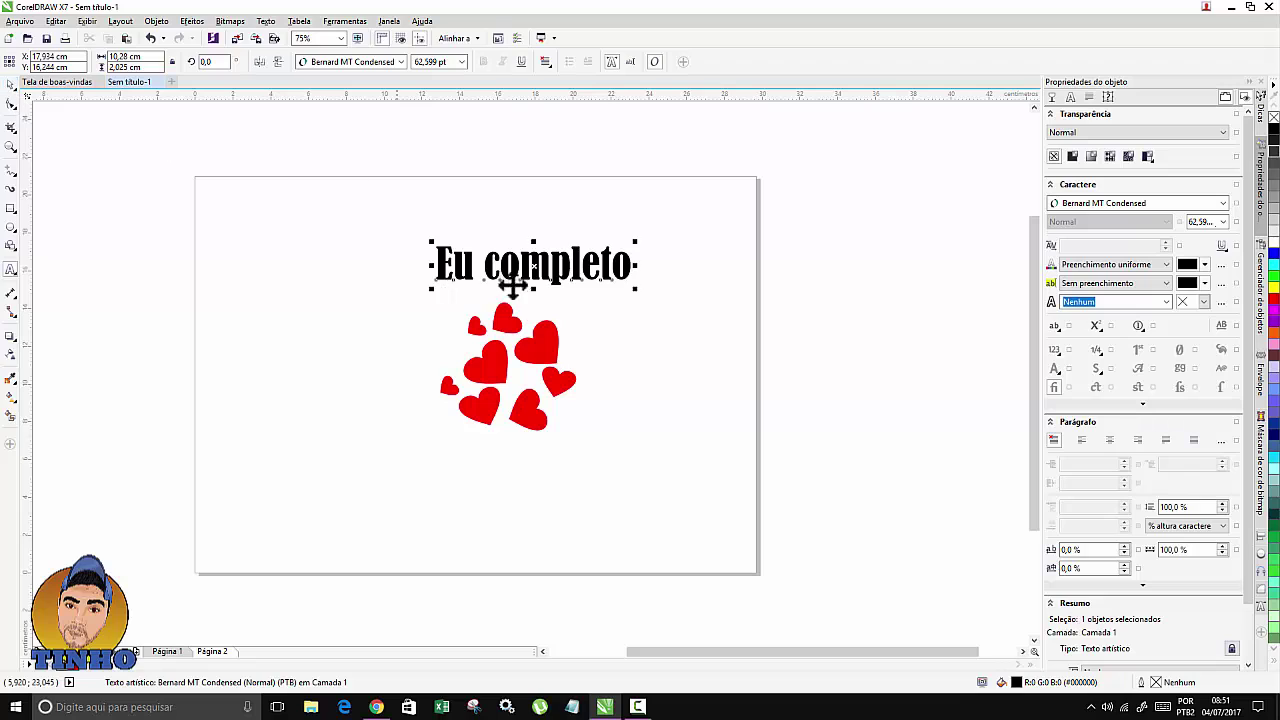
pyautogui.moveTo(510, 268)
pyautogui.mouseDown()
pyautogui.moveTo(474, 267)
pyautogui.moveTo(510, 252)
pyautogui.mouseUp()
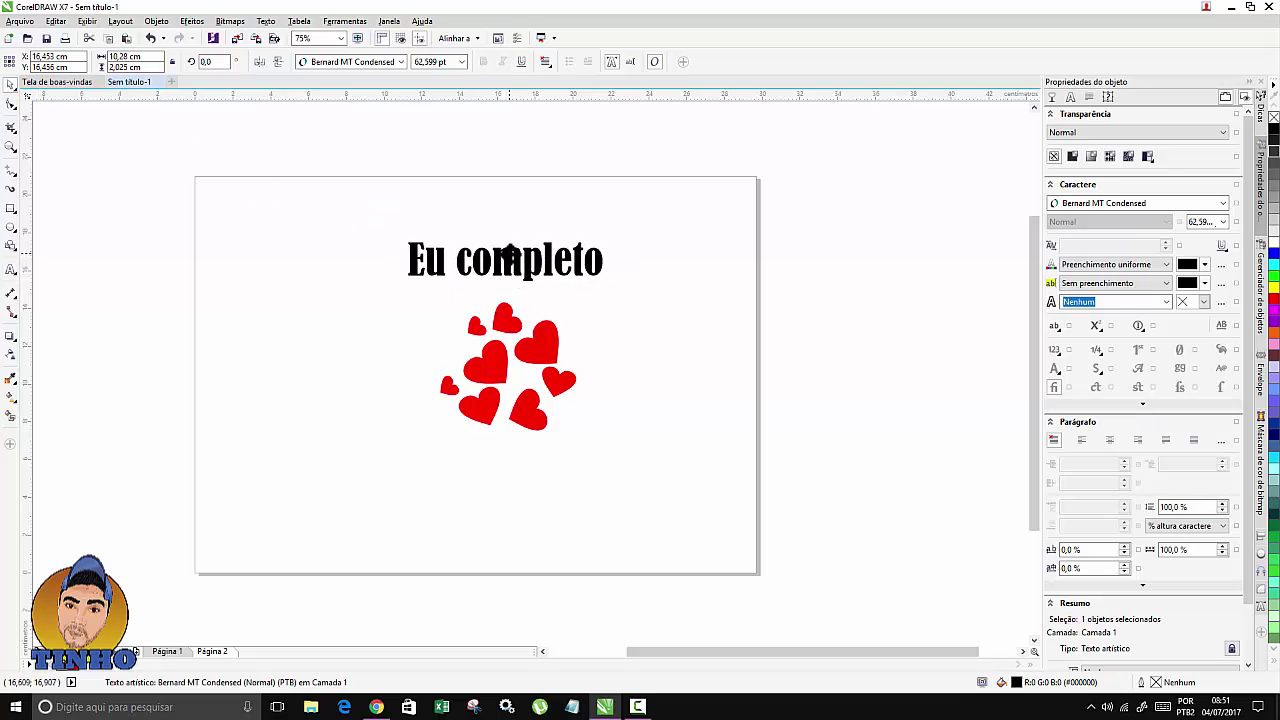
pyautogui.moveTo(603, 257); pyautogui.dragTo(603, 257)
# Step: Place a copy of the "Eu completo" text centred below the small hearts, reworded as "Meu pai !"
pyautogui.moveTo(526, 248); pyautogui.dragTo(526, 476)
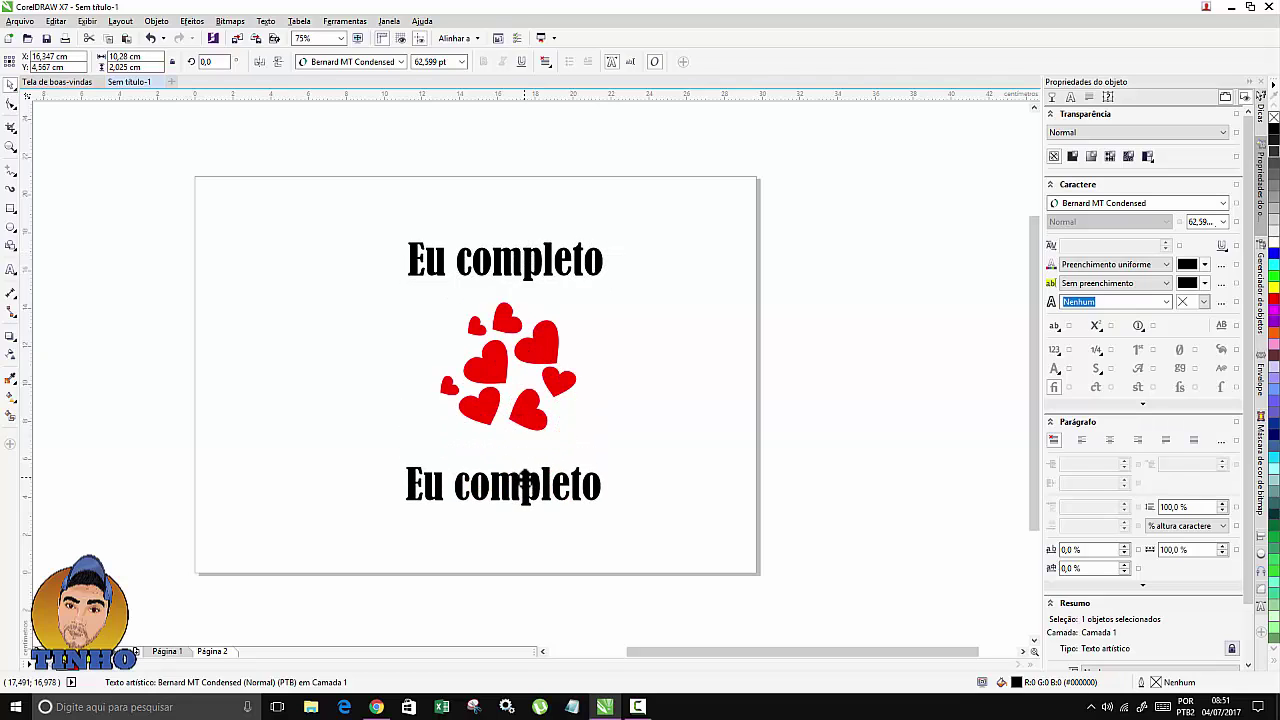
pyautogui.doubleClick(603, 492)
pyautogui.moveTo(603, 490); pyautogui.dragTo(386, 494)
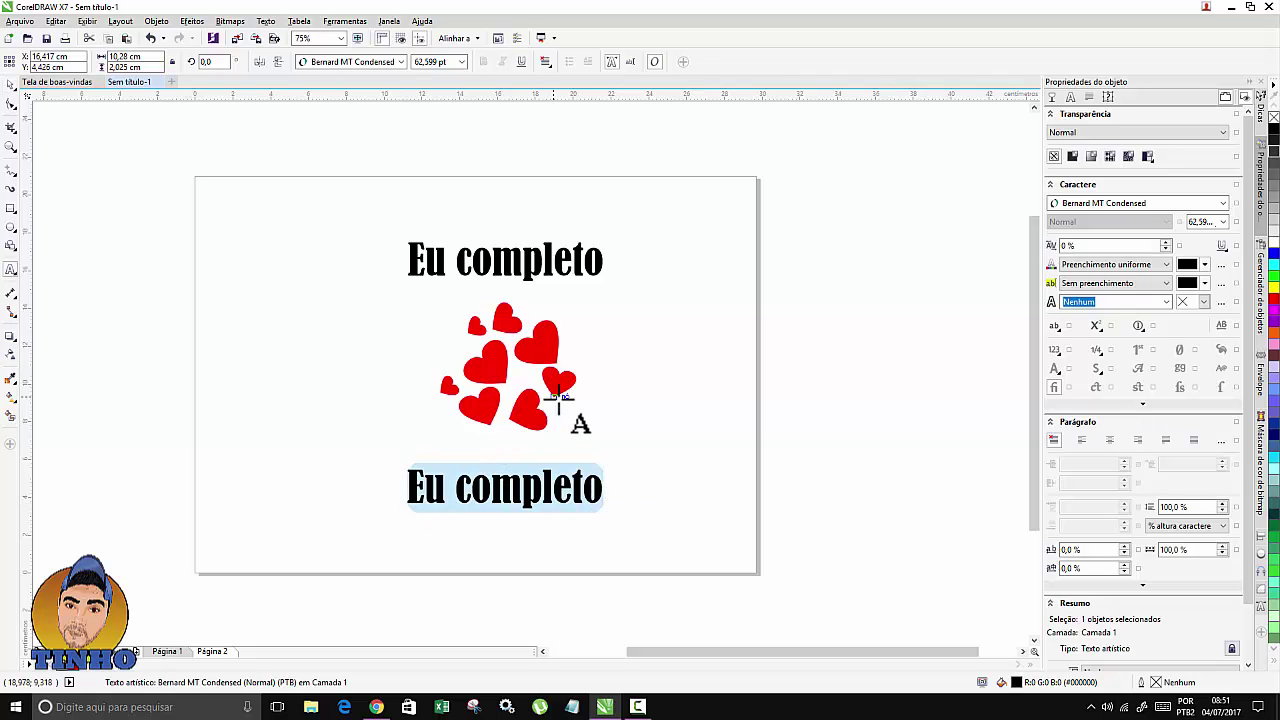
pyautogui.write('Meu pai !')
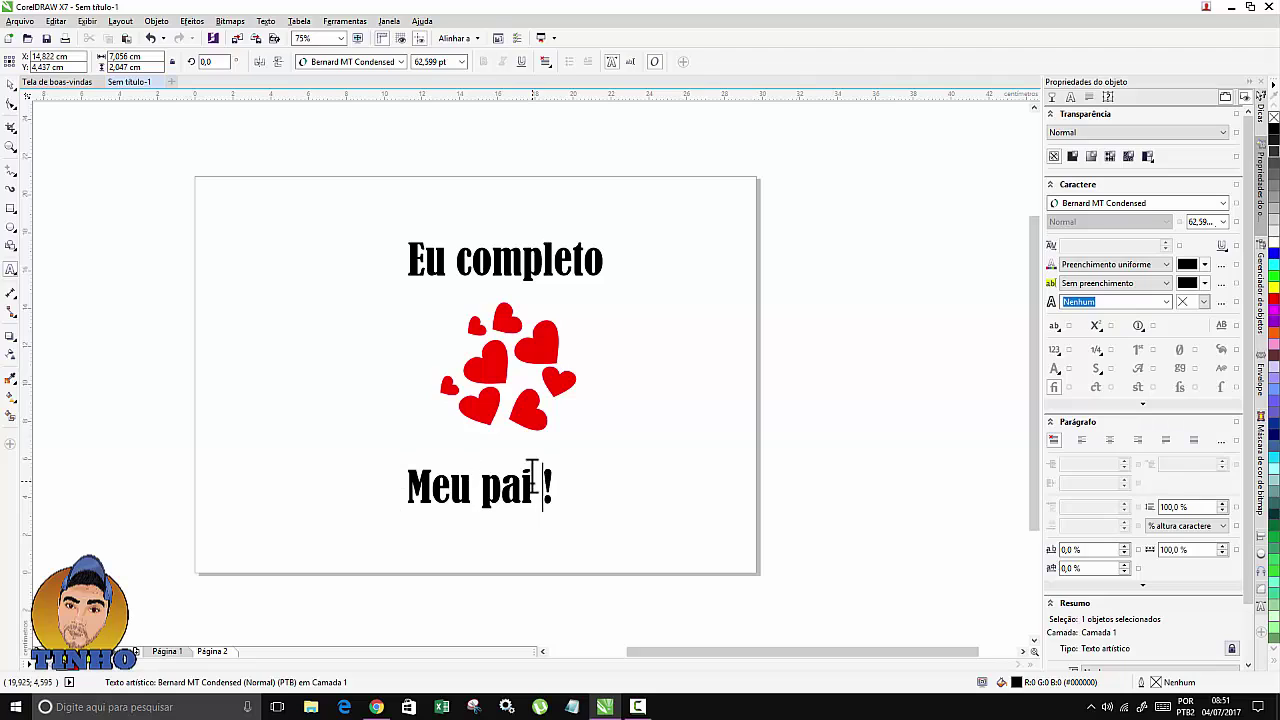
pyautogui.click(9, 86)
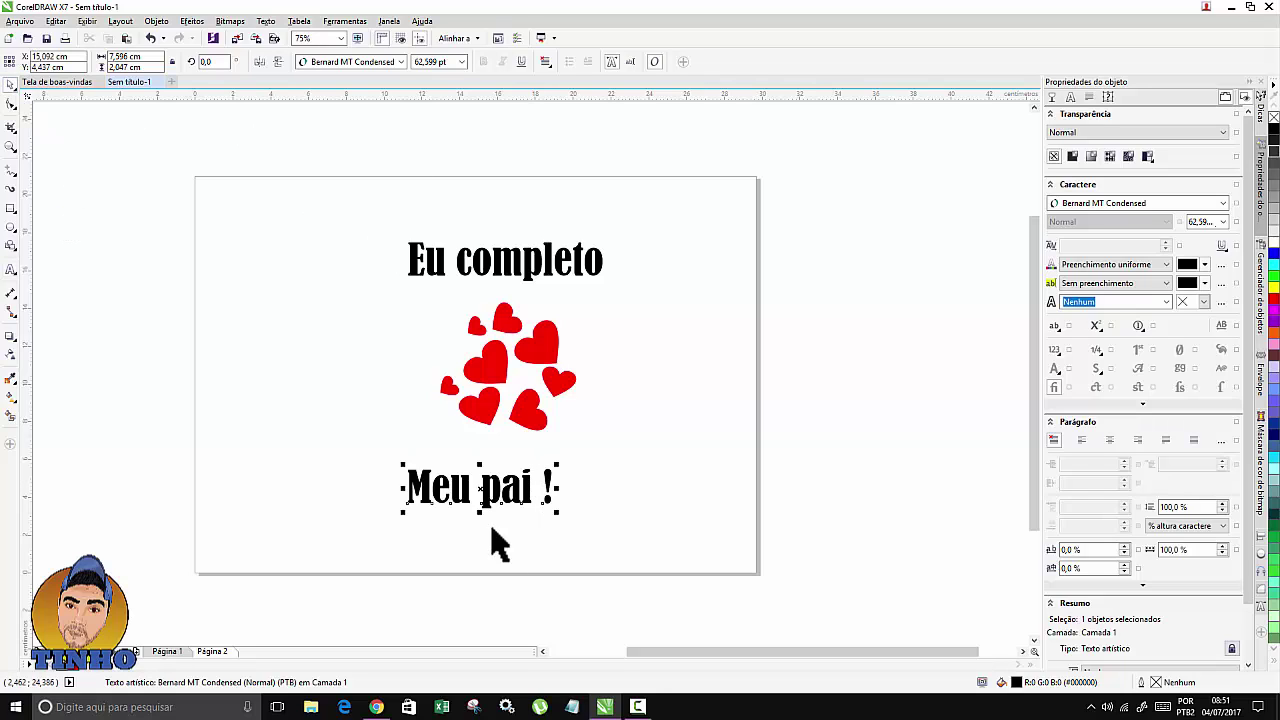
pyautogui.moveTo(490, 487); pyautogui.dragTo(517, 494)
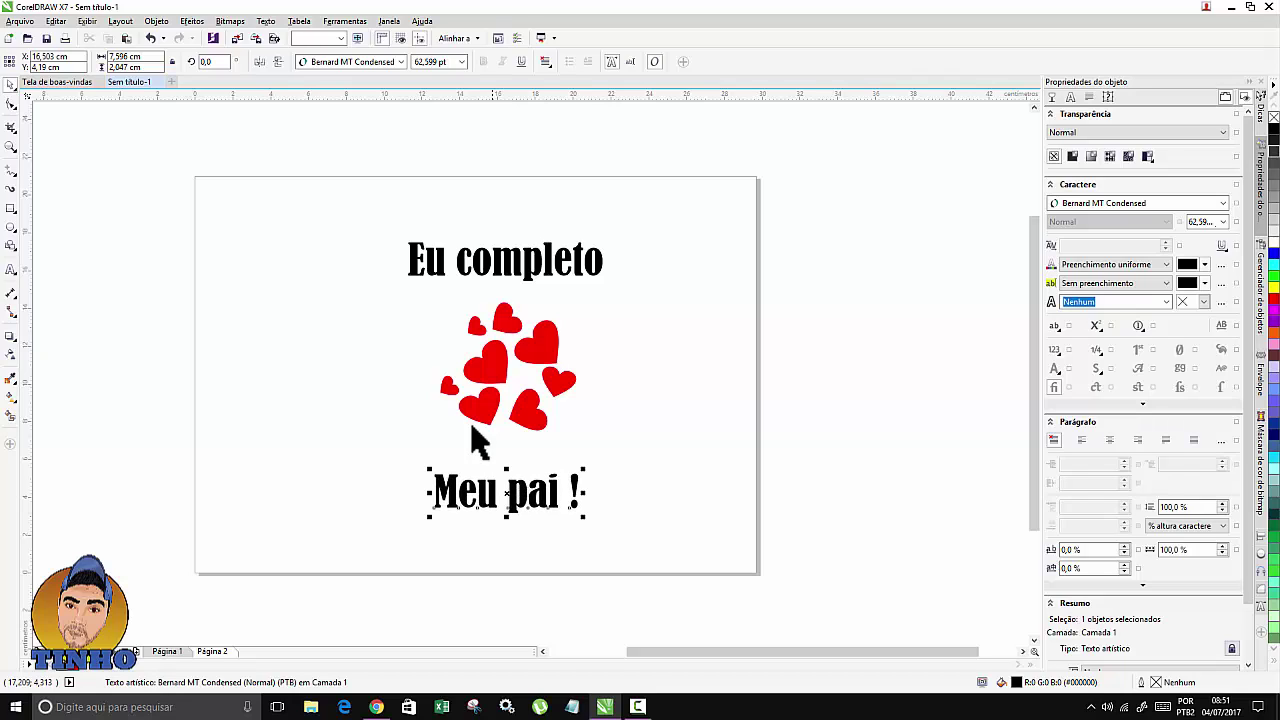
# Step: Review the finished design on the first page and return to the one on the second page
pyautogui.click(700, 363)
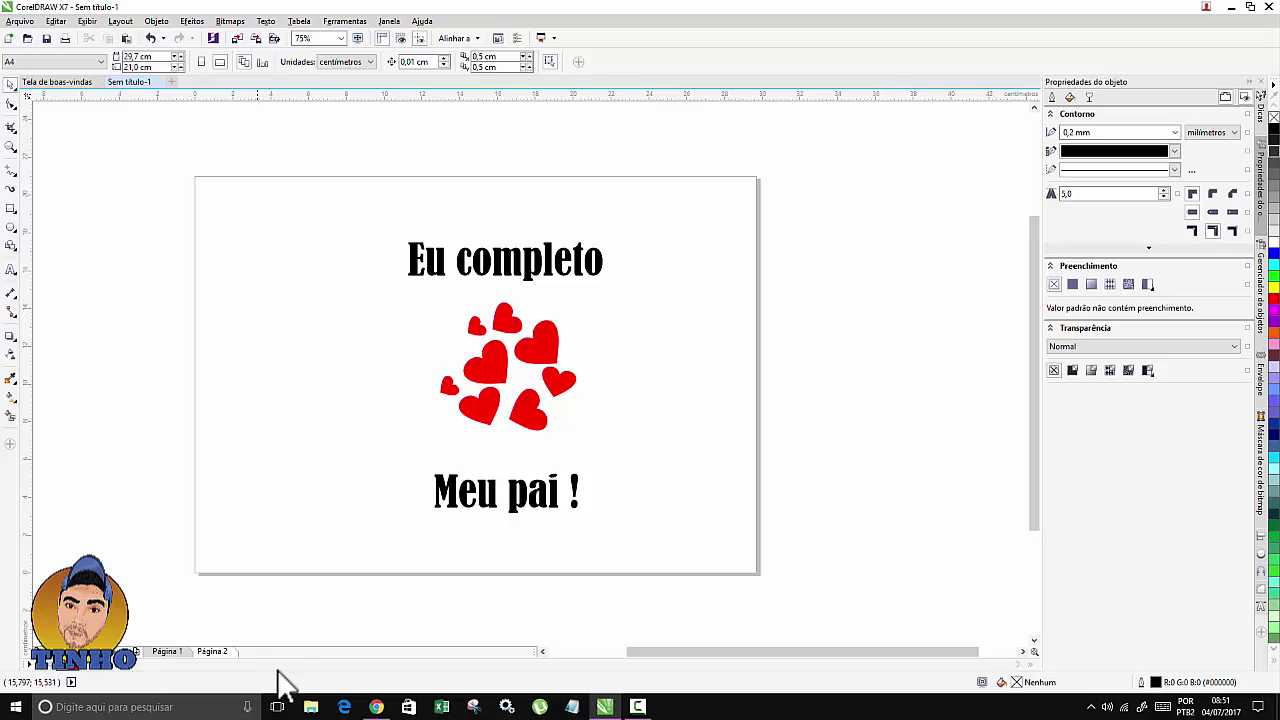
pyautogui.click(168, 652)
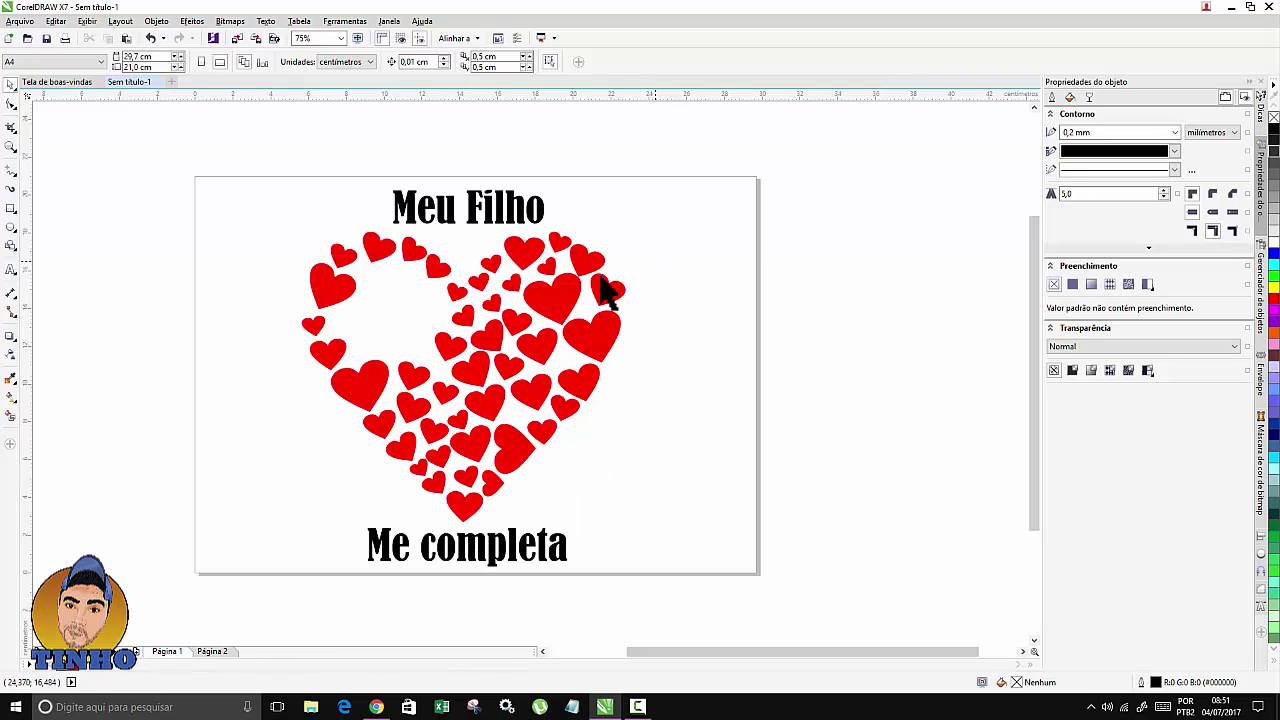
pyautogui.click(212, 652)
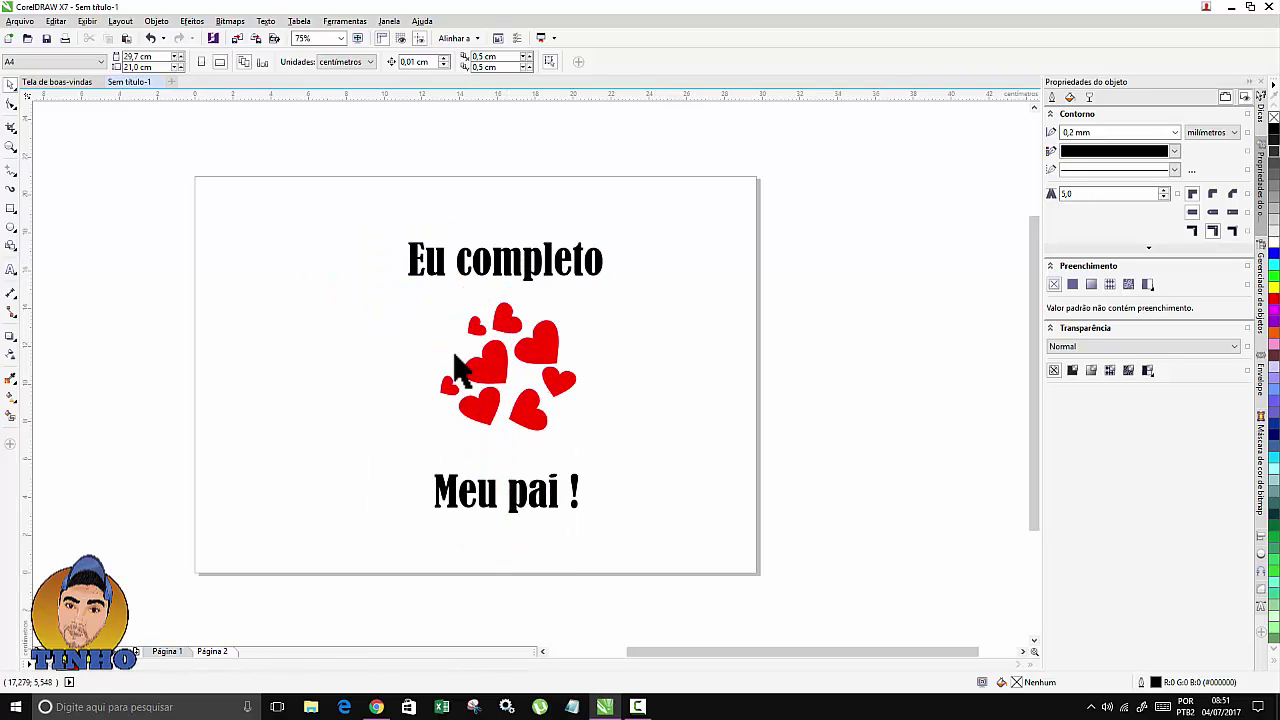